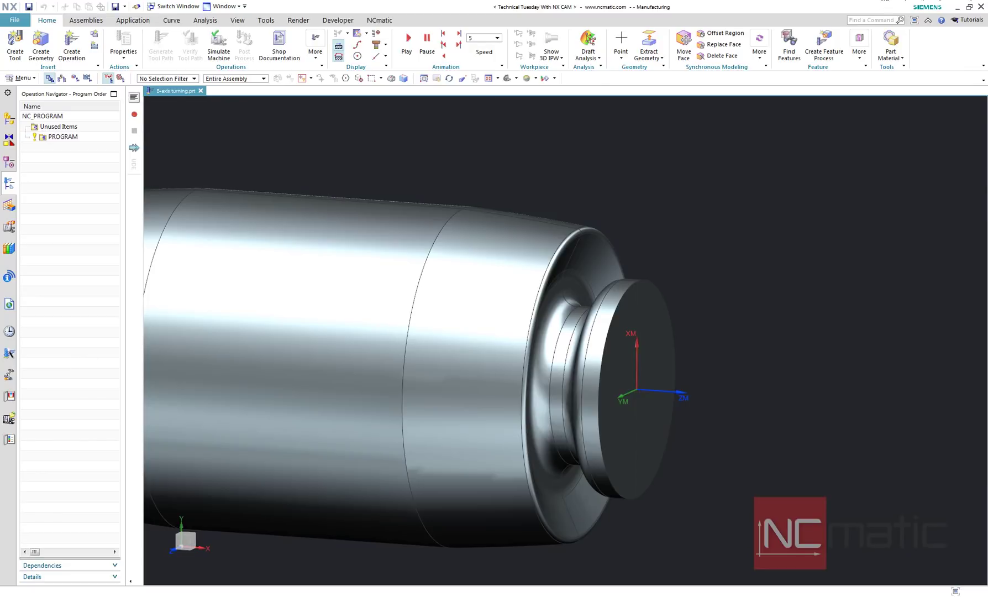
Rotate the shaft, show it as a sectioned 2D profile, and zoom onto the undercut
click(48, 353)
middle_drag(733, 500, 634, 322)
scroll(619, 337, up, 2)
click(509, 289)
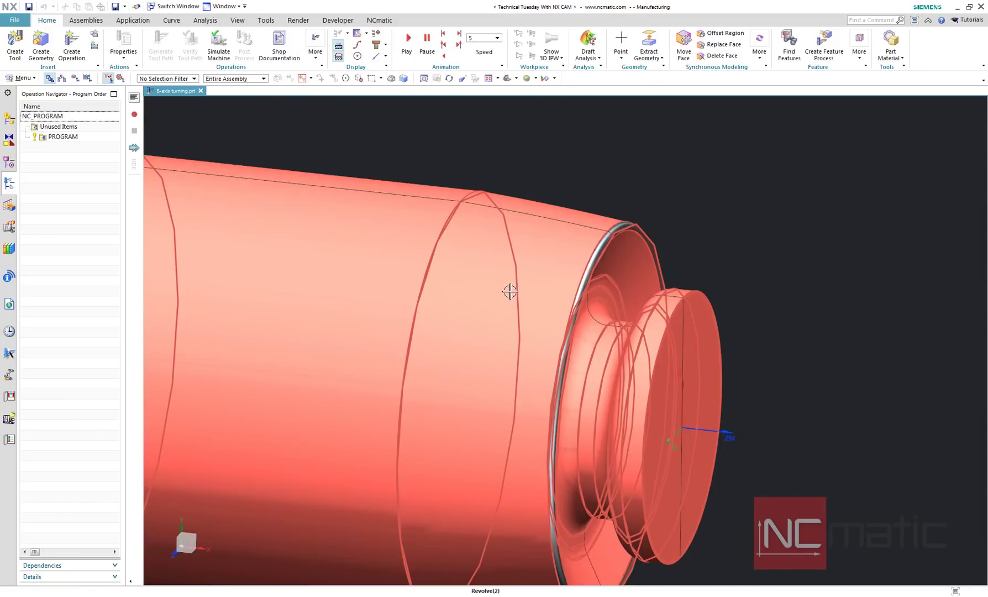
click(507, 307)
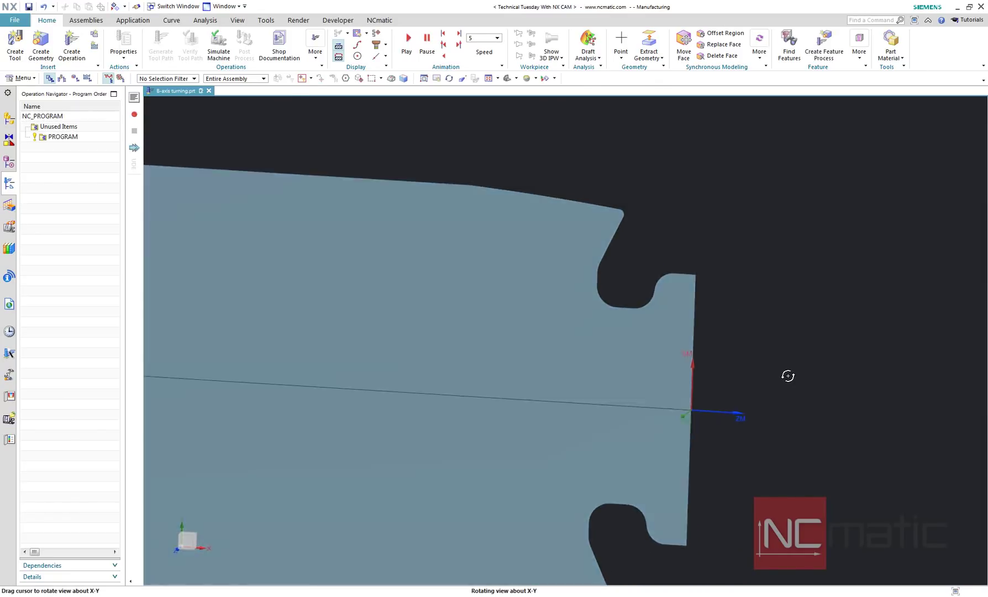
scroll(712, 153, up, 3)
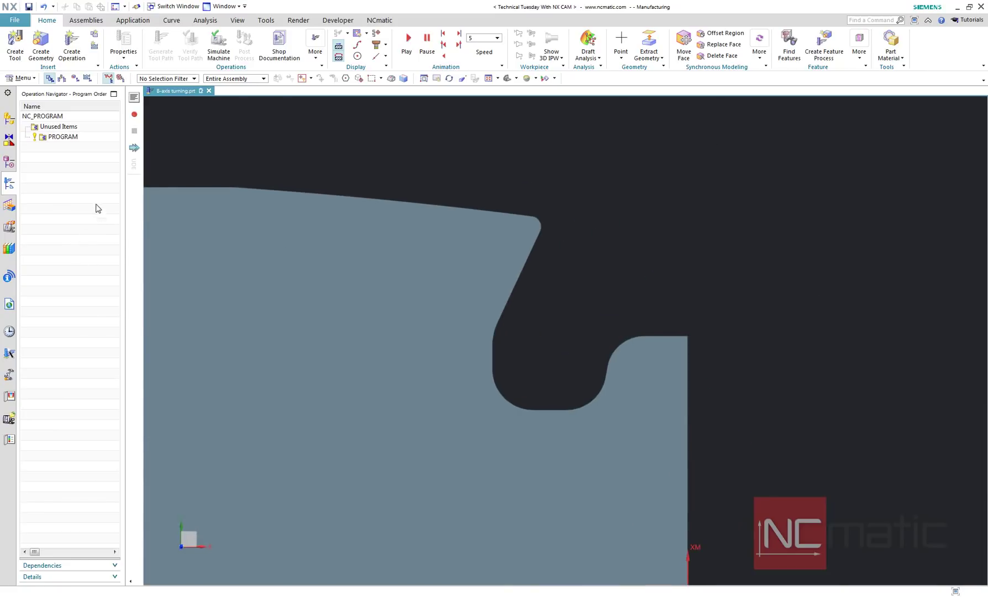
In Machine Tool View, edit R_TOOL and shift its origin right along the insert
right_click(88, 194)
click(116, 214)
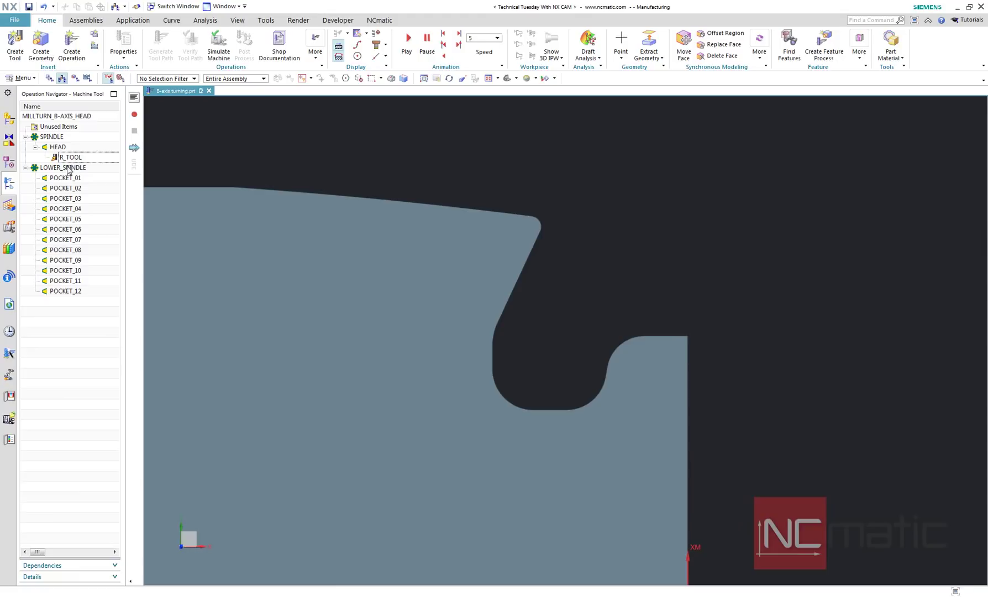
scroll(394, 366, down, 1)
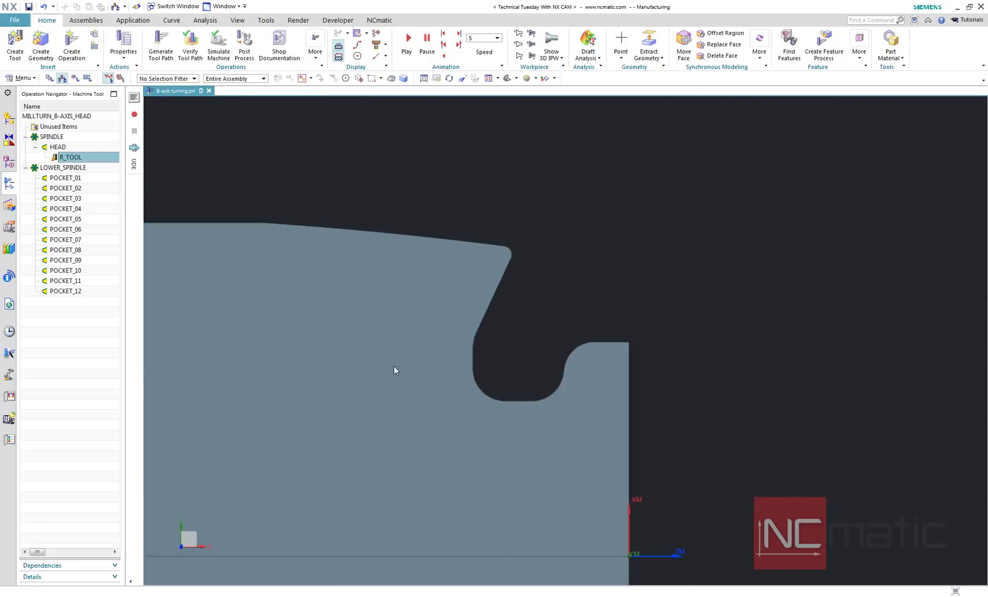
double_click(97, 158)
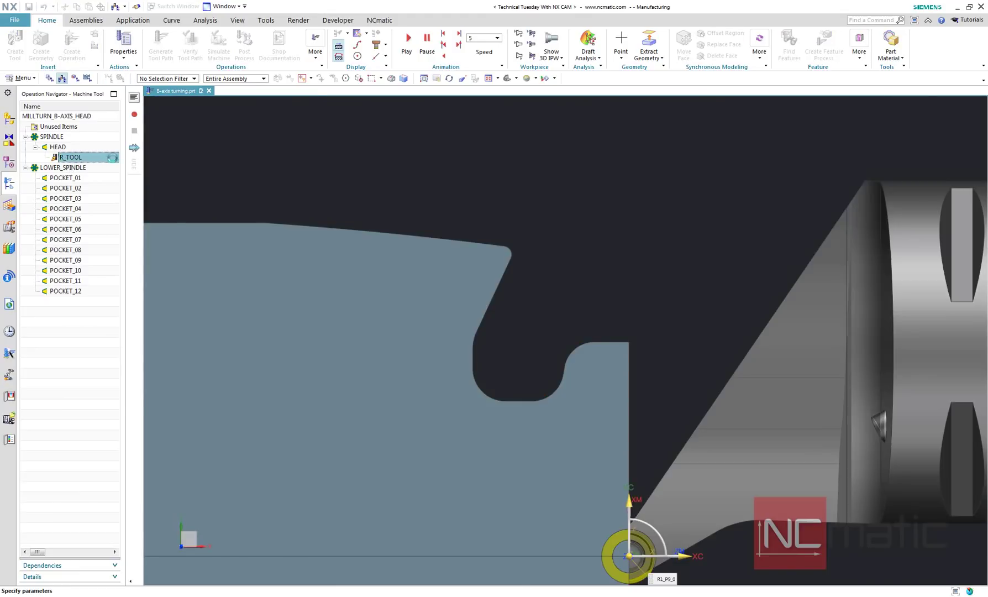
drag(522, 358, 557, 364)
scroll(639, 347, up, 6)
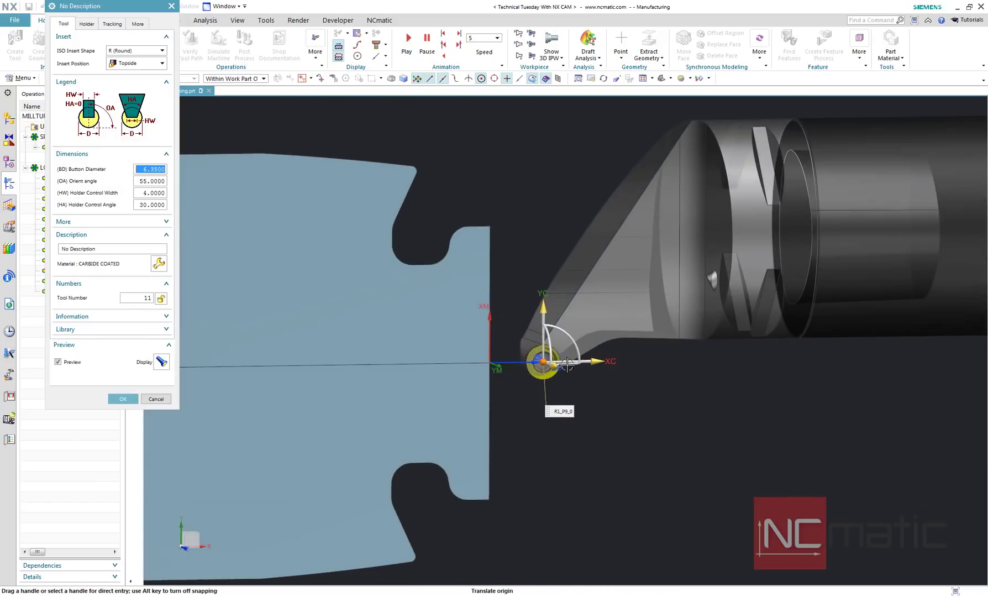
scroll(569, 410, down, 5)
middle_click(564, 439)
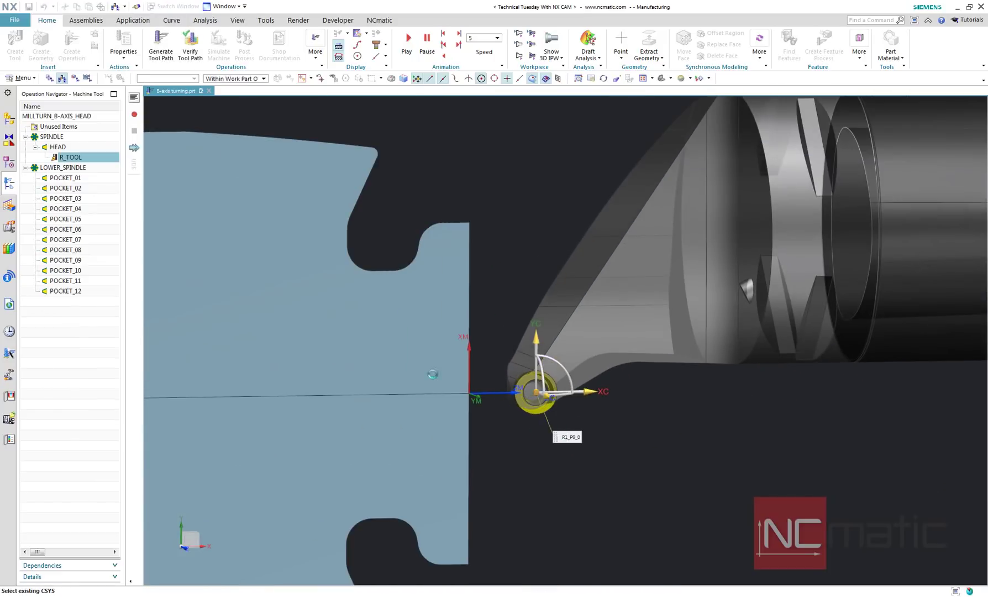
Switch the Operation Navigator back to Program Order View
right_click(71, 322)
click(91, 319)
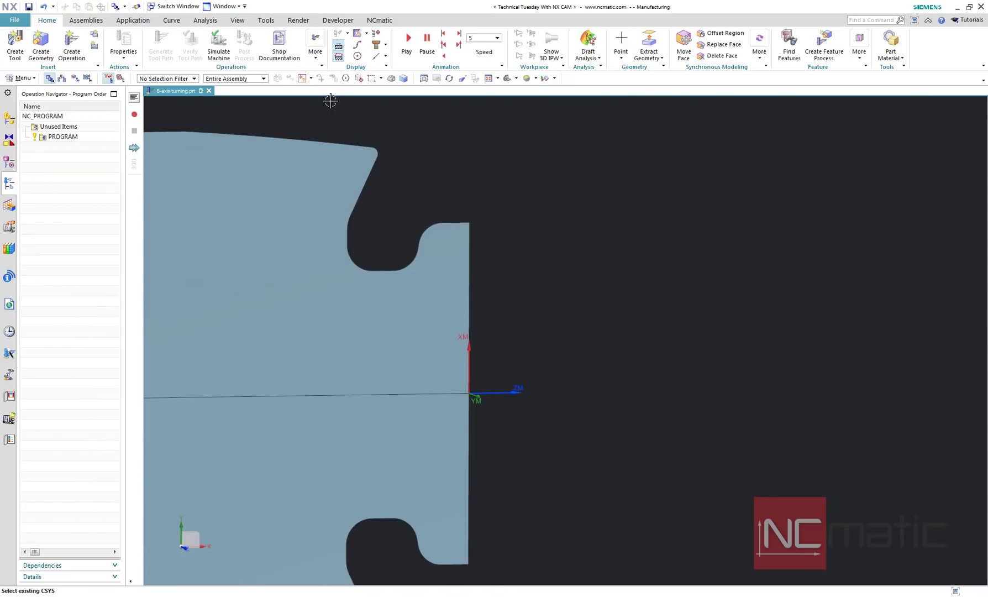
scroll(331, 102, up, 1)
Create a Finish Turn OD operation with R_TOOL and open its Cut Regions settings
click(70, 48)
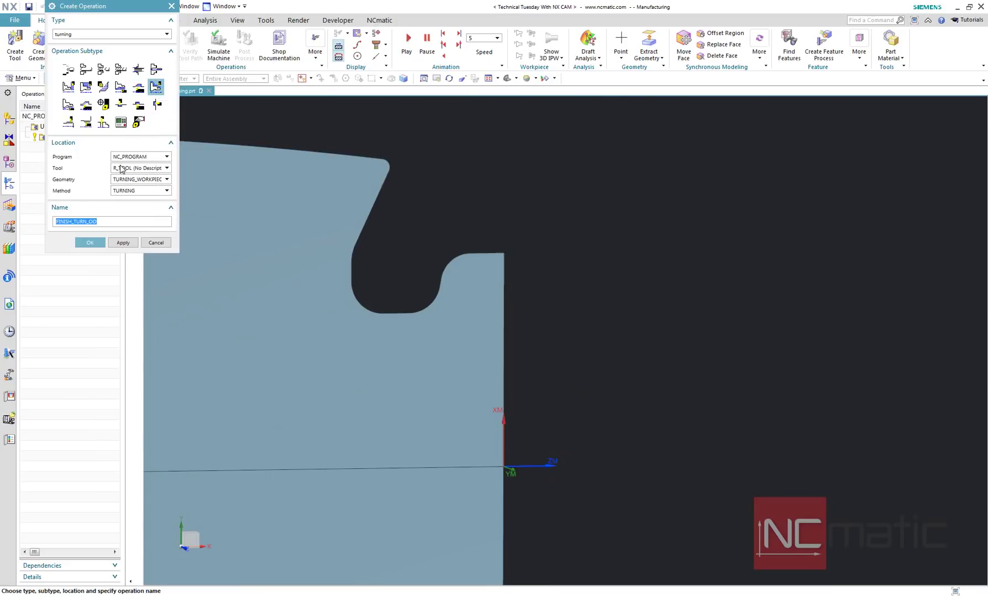
click(83, 245)
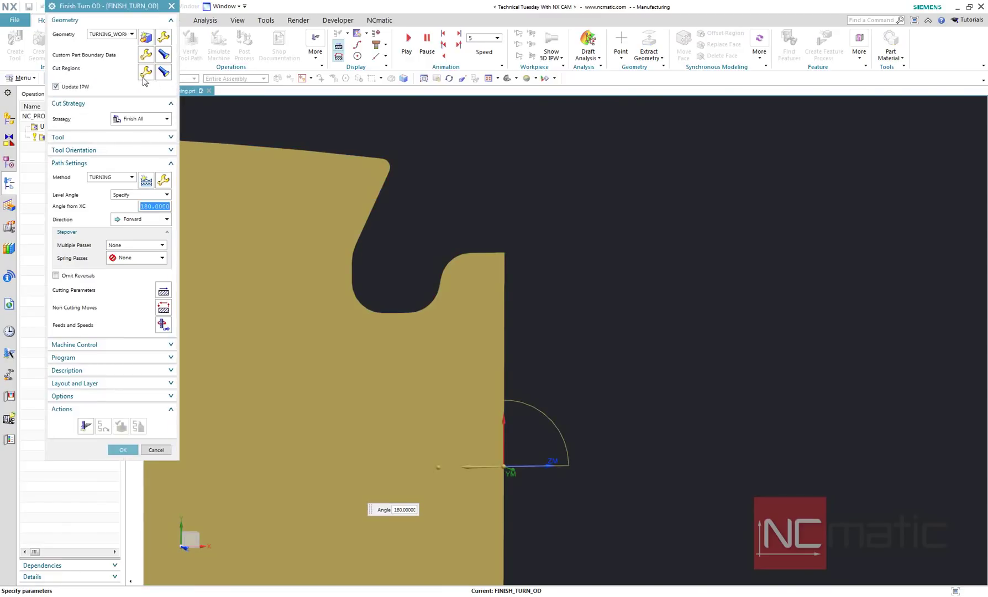
click(146, 72)
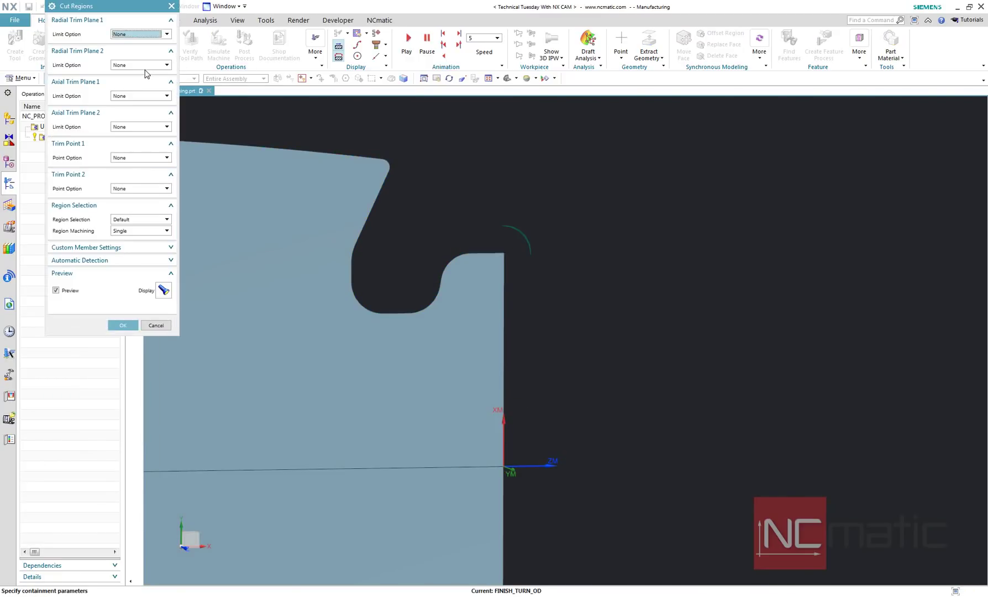
Specify Trim Point 1 at the angled wall's top corner and Trim Point 2 at the end-face corner
click(142, 158)
click(143, 171)
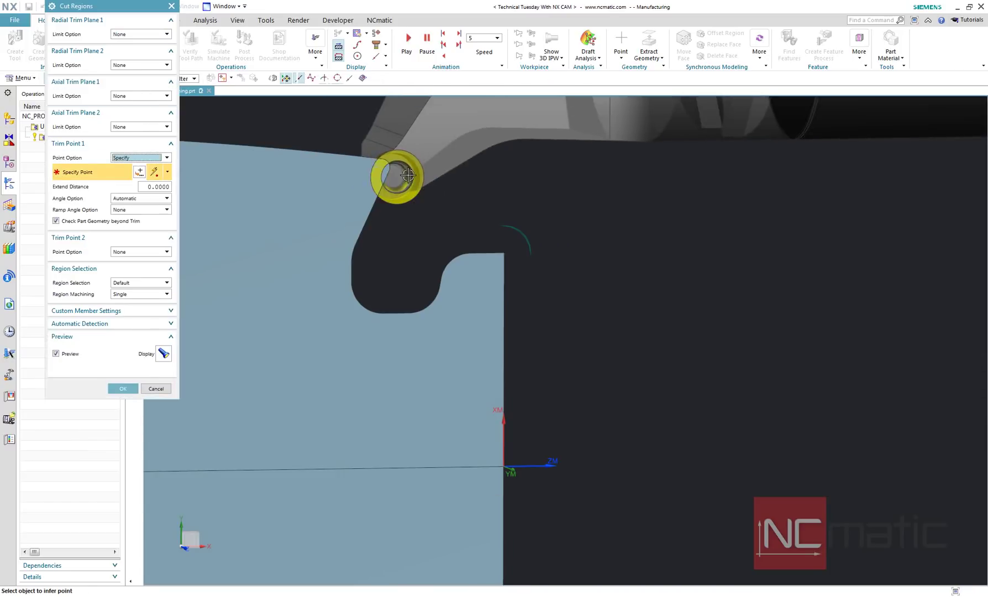
click(387, 169)
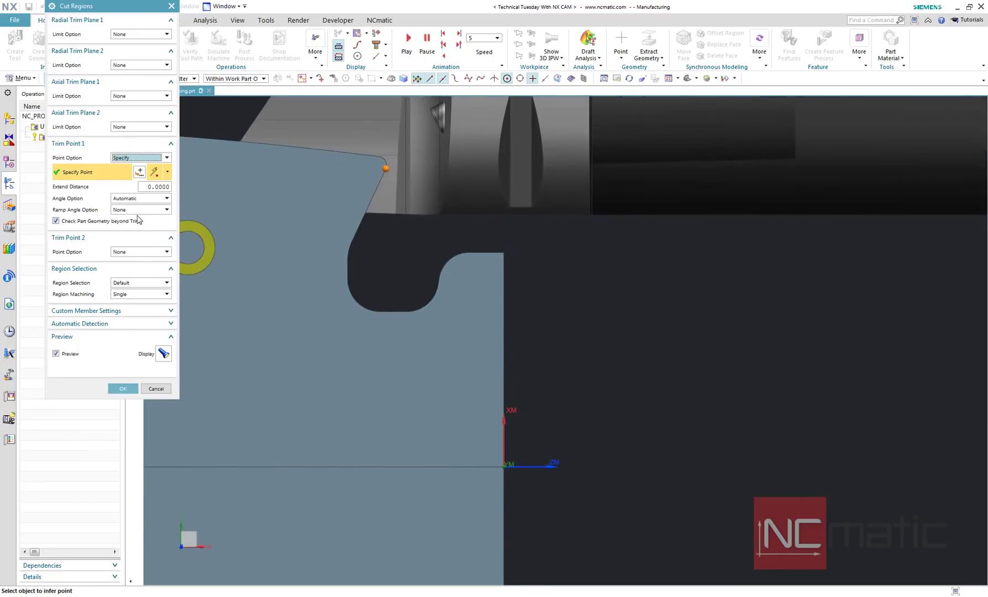
click(139, 252)
click(135, 266)
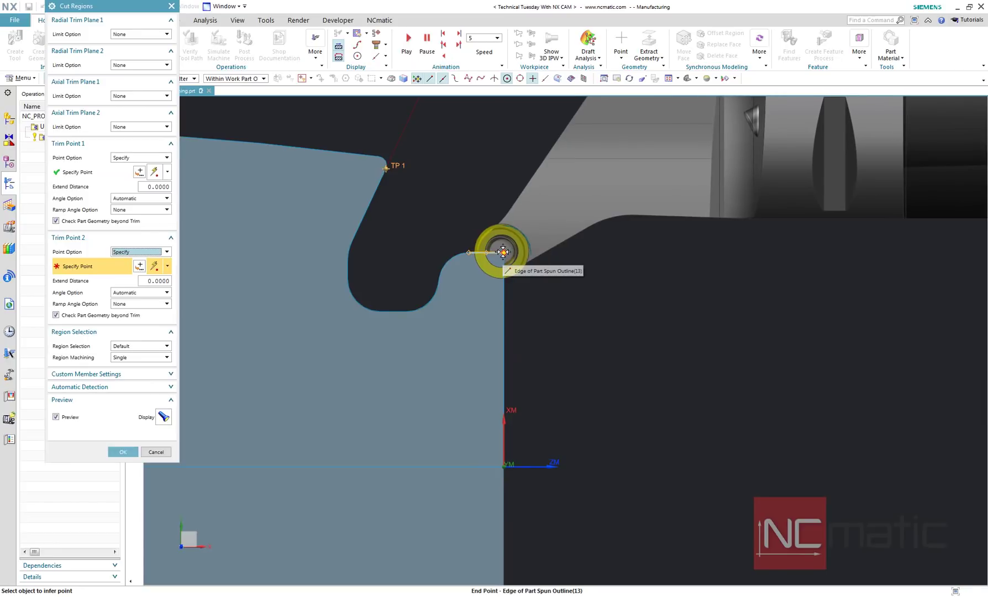
click(502, 252)
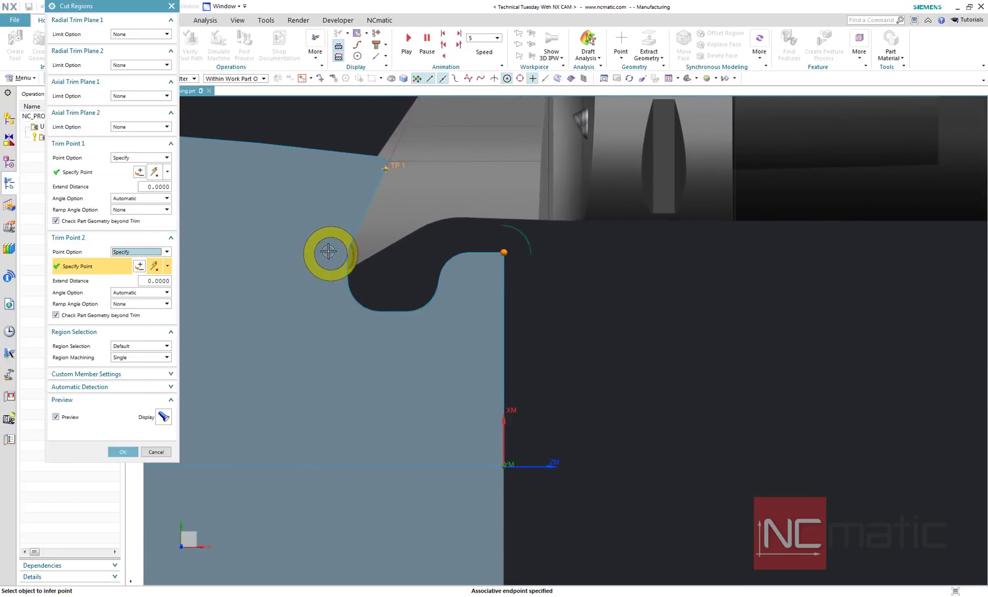
Confirm the trim points and adjust the blank stock face value in Cutting Parameters
click(123, 452)
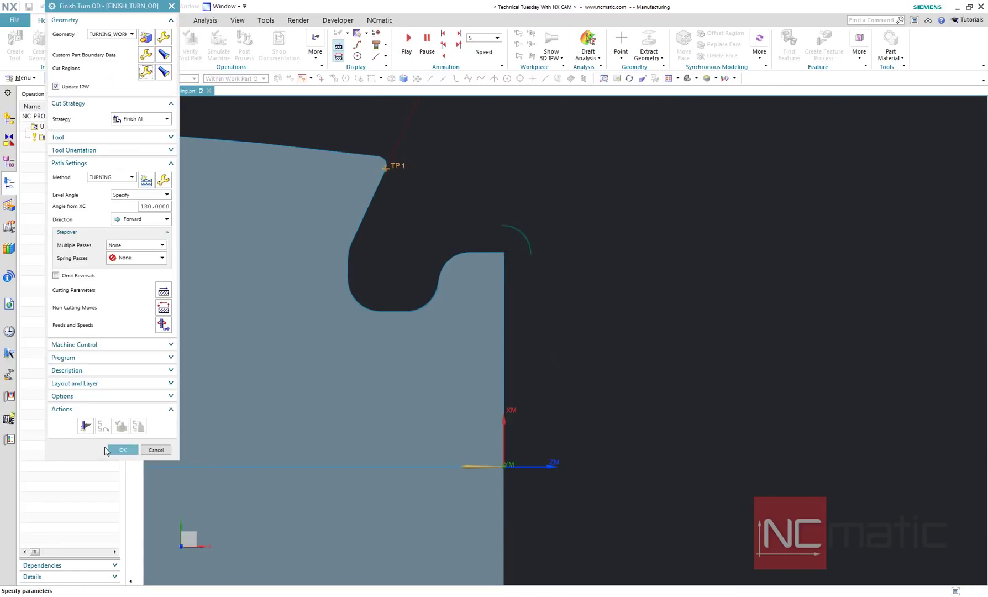
click(163, 290)
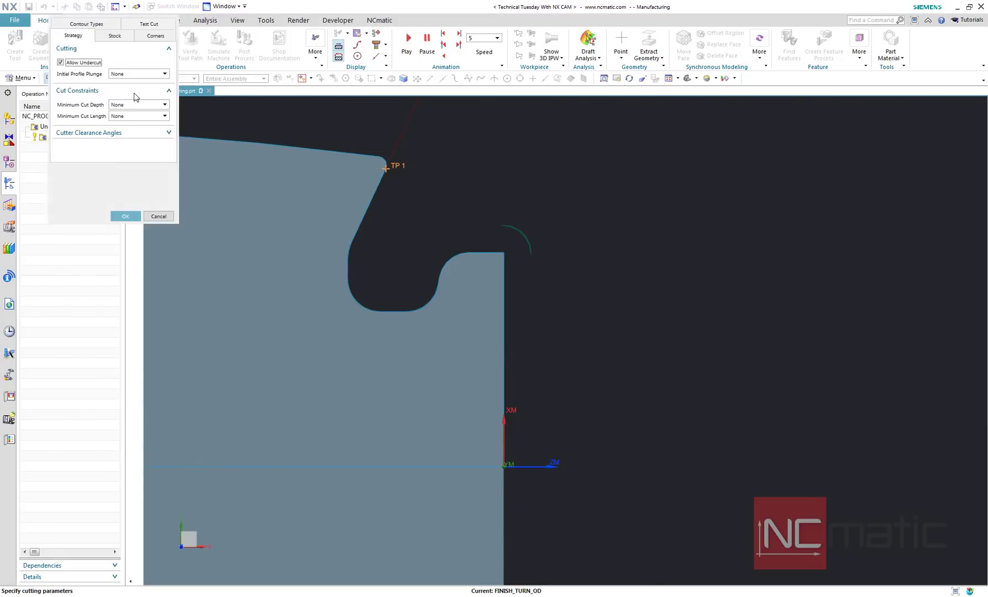
click(113, 36)
click(104, 108)
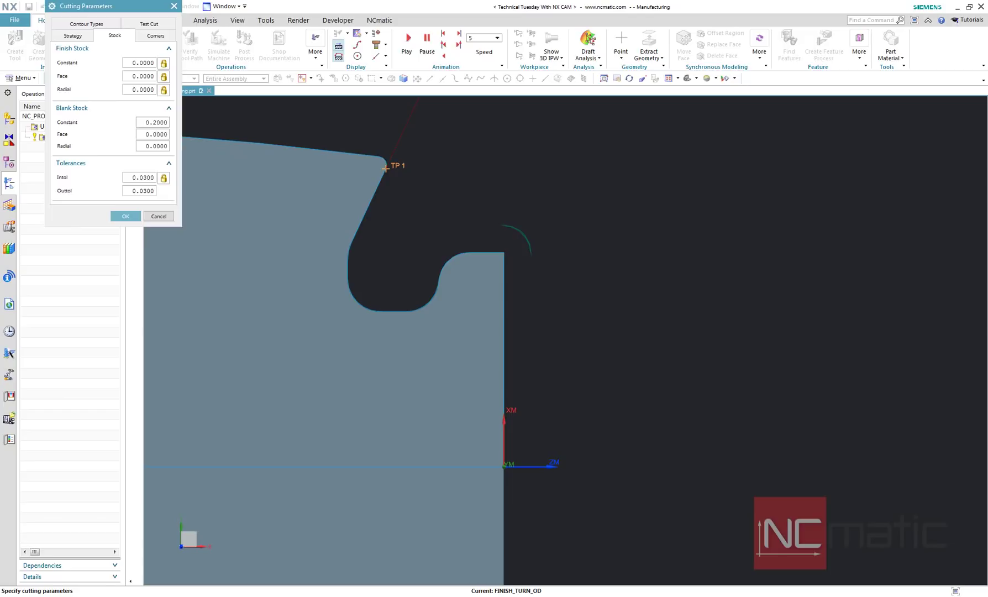
click(154, 133)
click(125, 216)
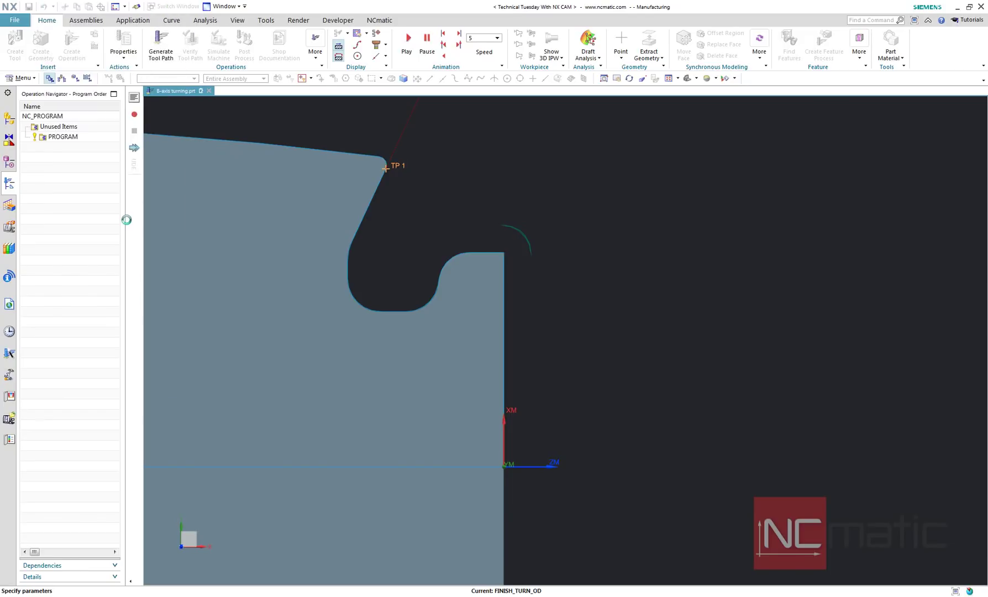
Set the approach to Direct to a picked start point, with a Direct move to engage
click(162, 309)
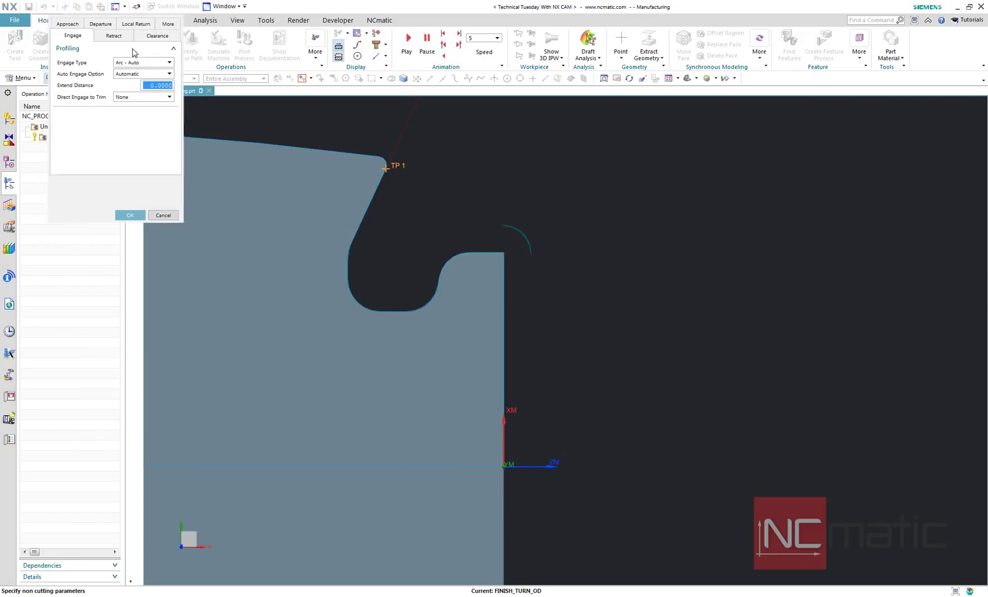
click(68, 24)
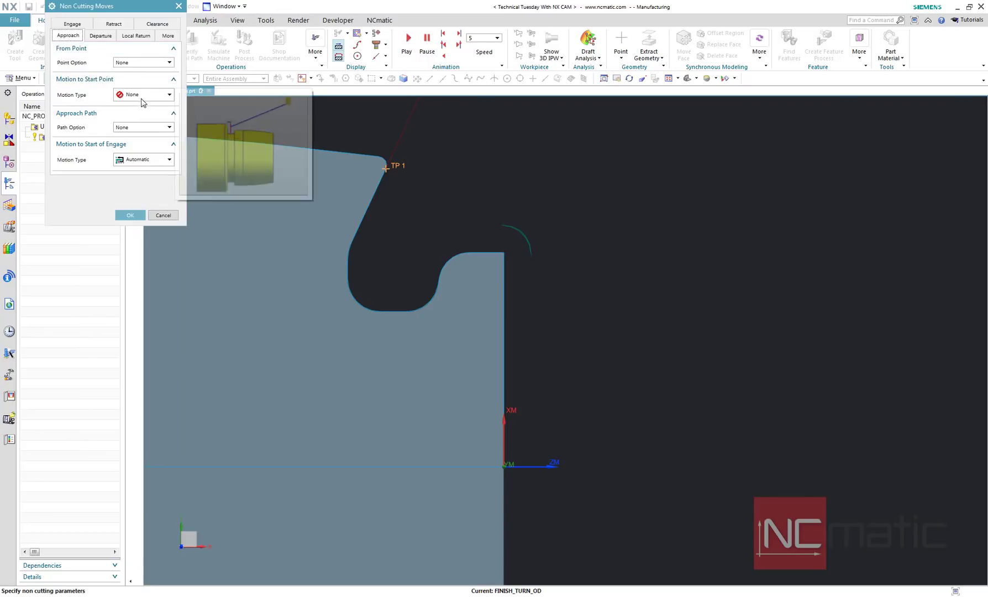
click(143, 94)
click(135, 109)
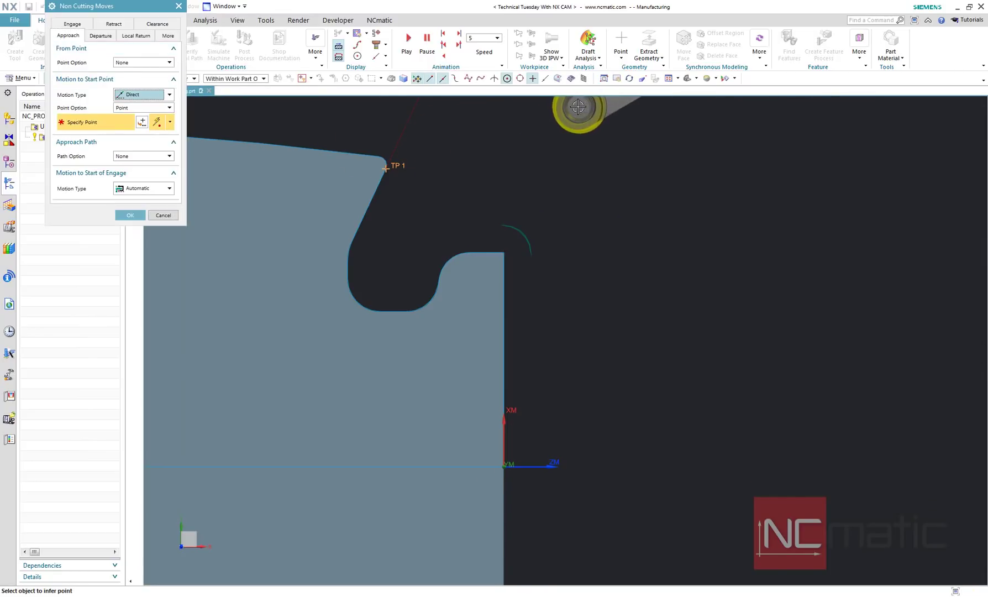
click(577, 106)
click(142, 188)
click(142, 209)
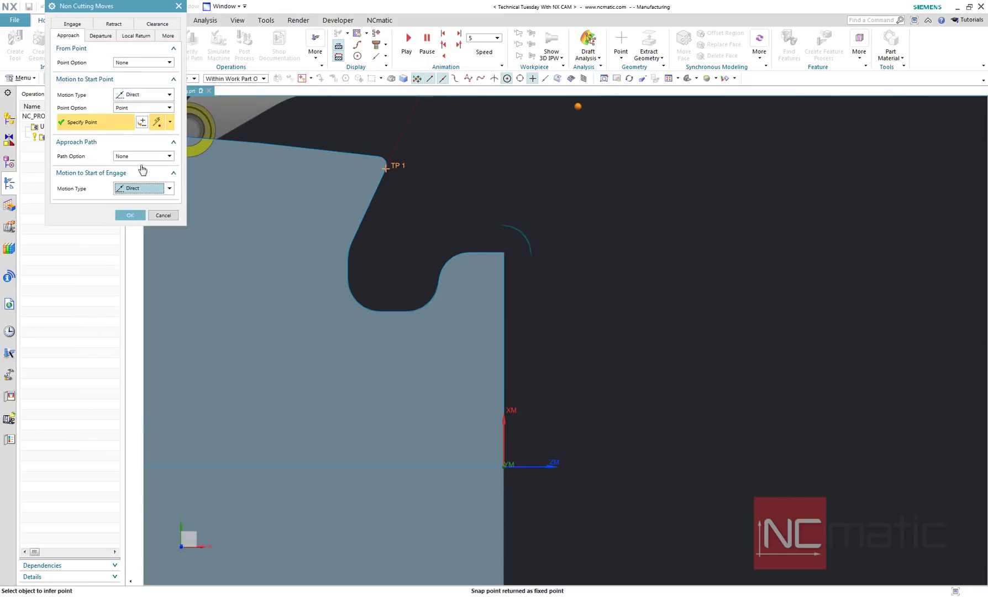
Make the departure a Direct return to the Same as Start point
click(100, 36)
click(142, 94)
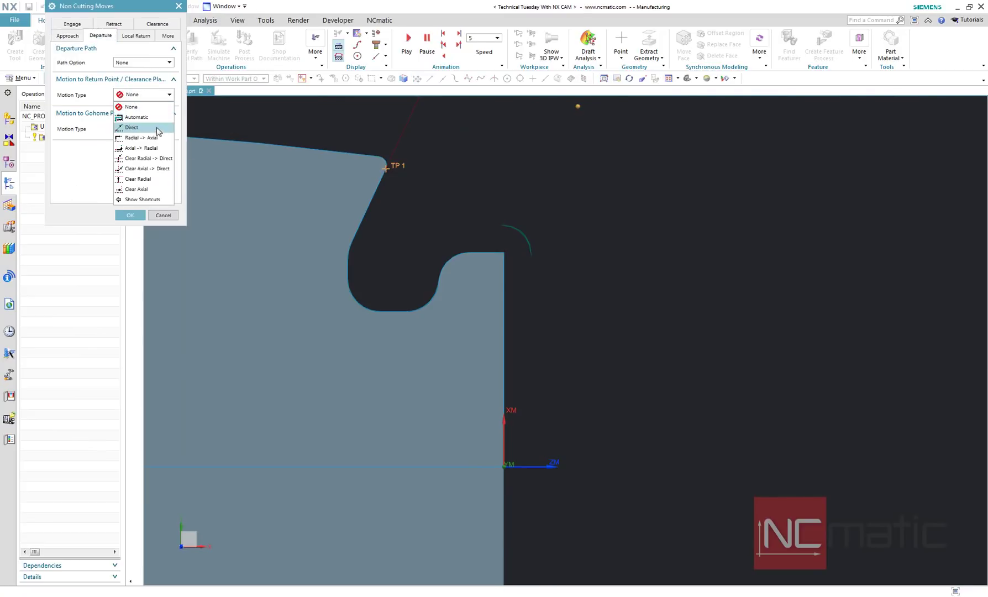
click(149, 128)
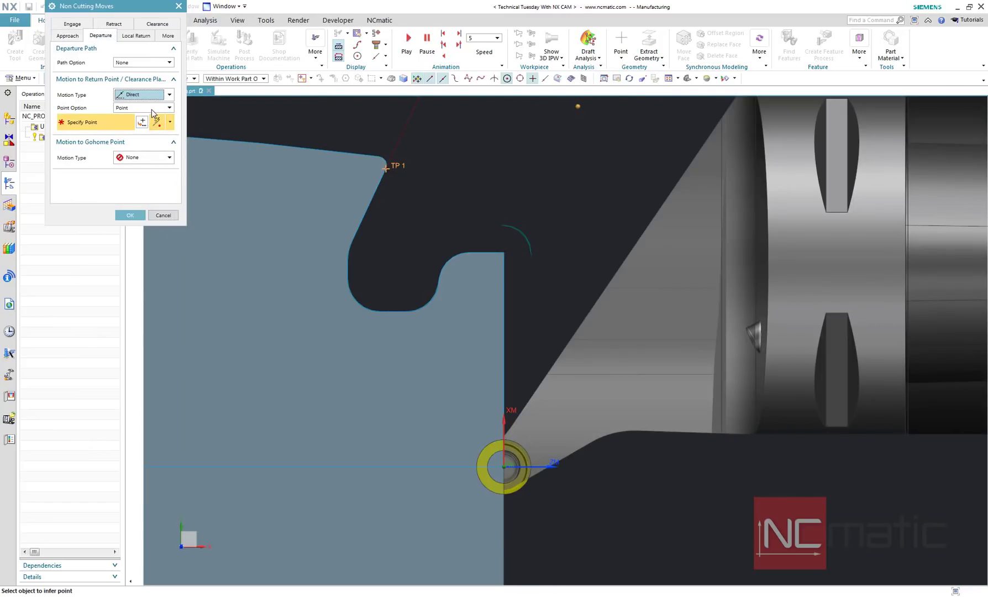
click(152, 109)
click(154, 147)
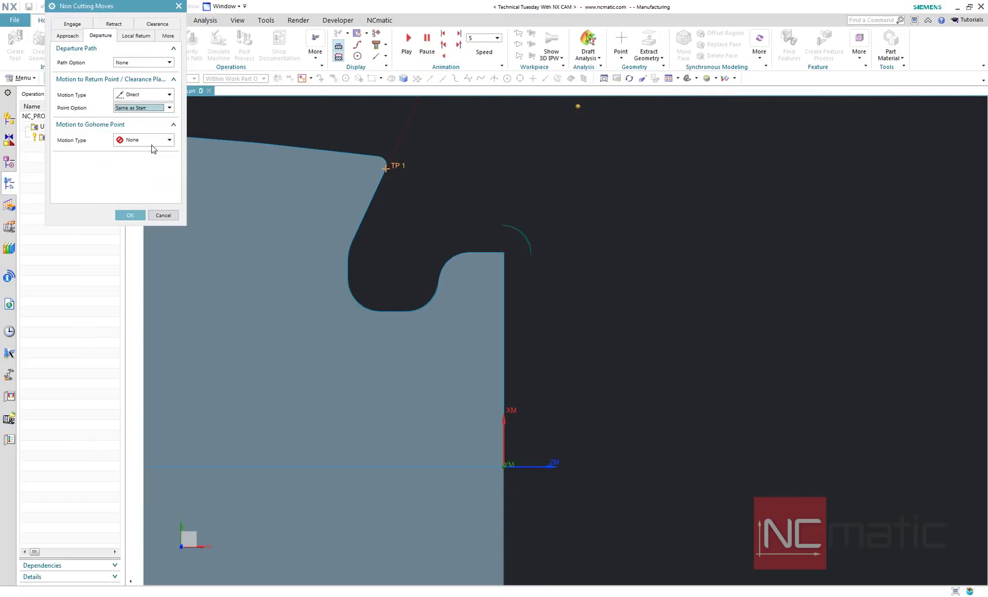
click(129, 215)
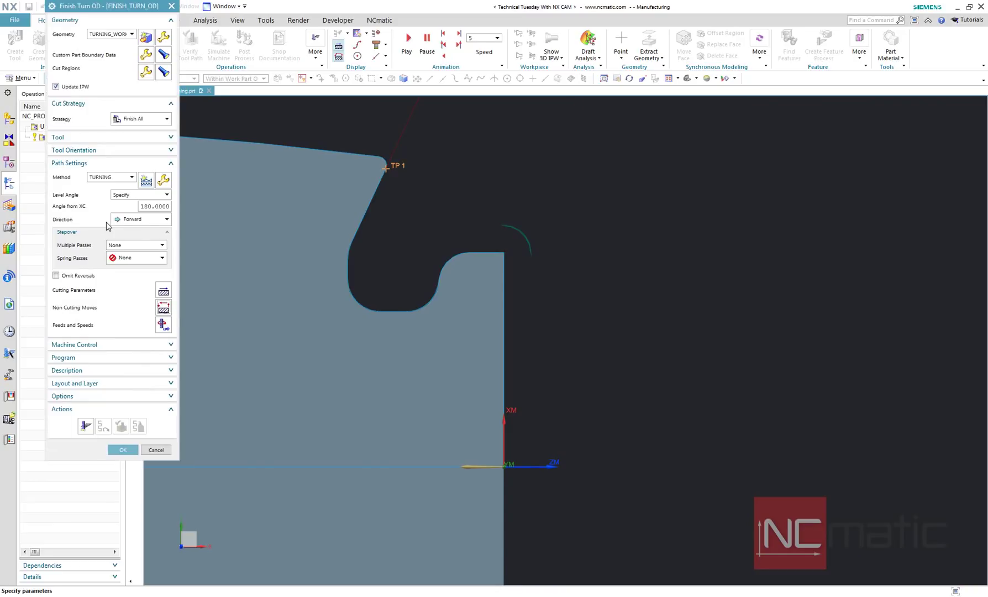
Recheck the cut region trim points and generate the FINISH_TURN_OD toolpath
click(146, 71)
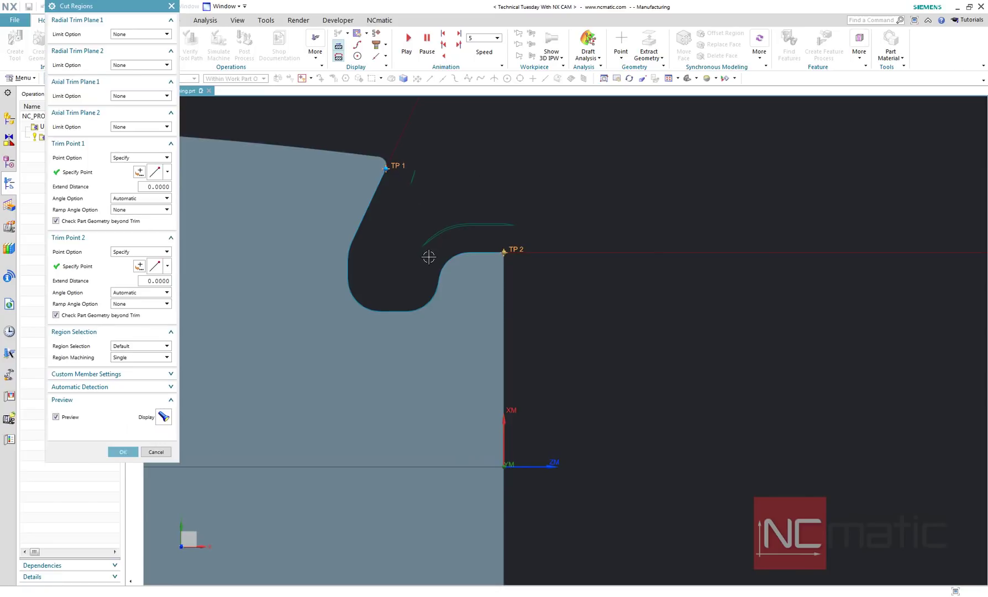
click(124, 452)
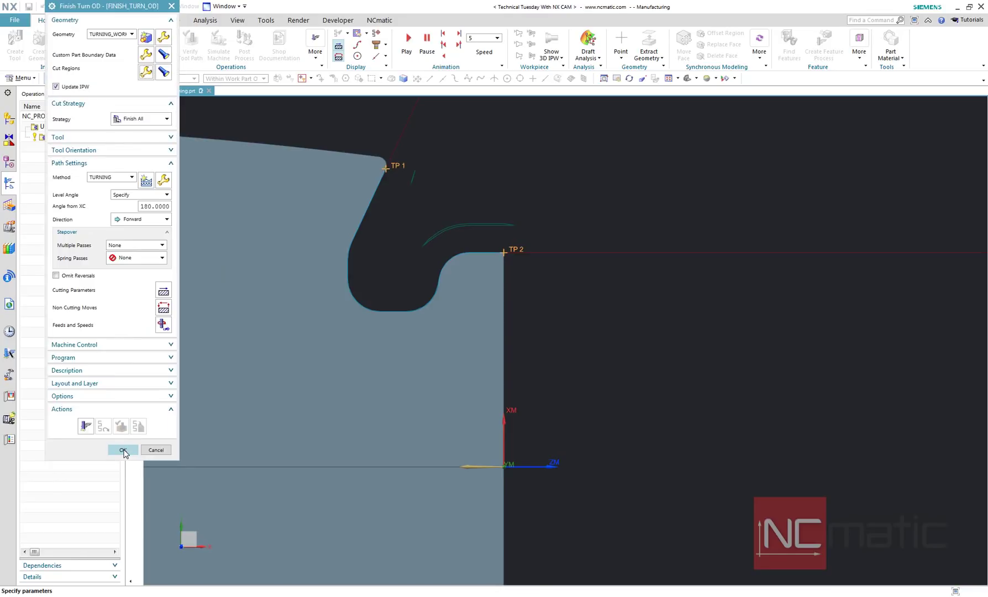
click(122, 450)
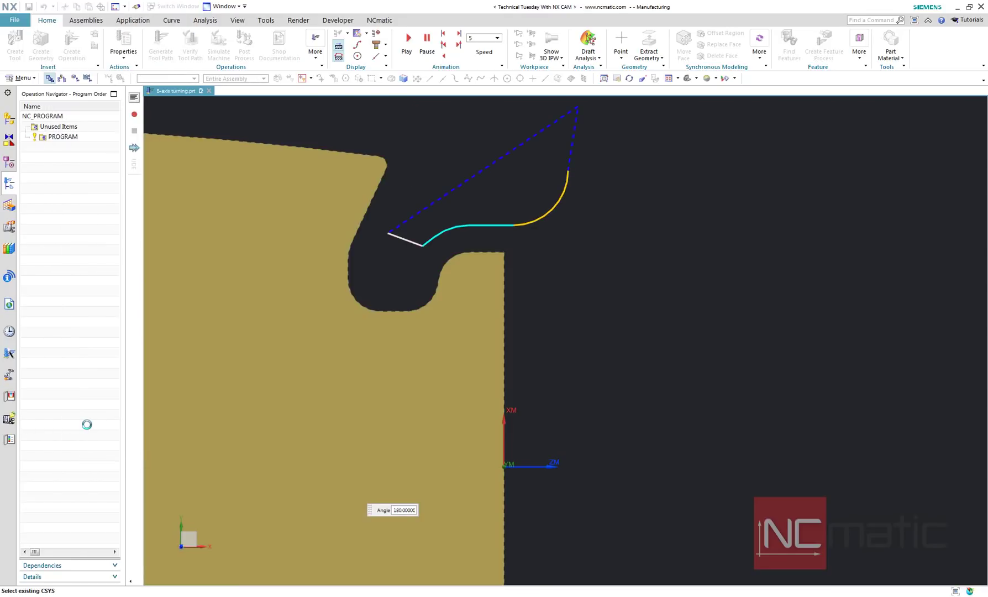
Replay the toolpath in Verify at animation speed 7
click(120, 426)
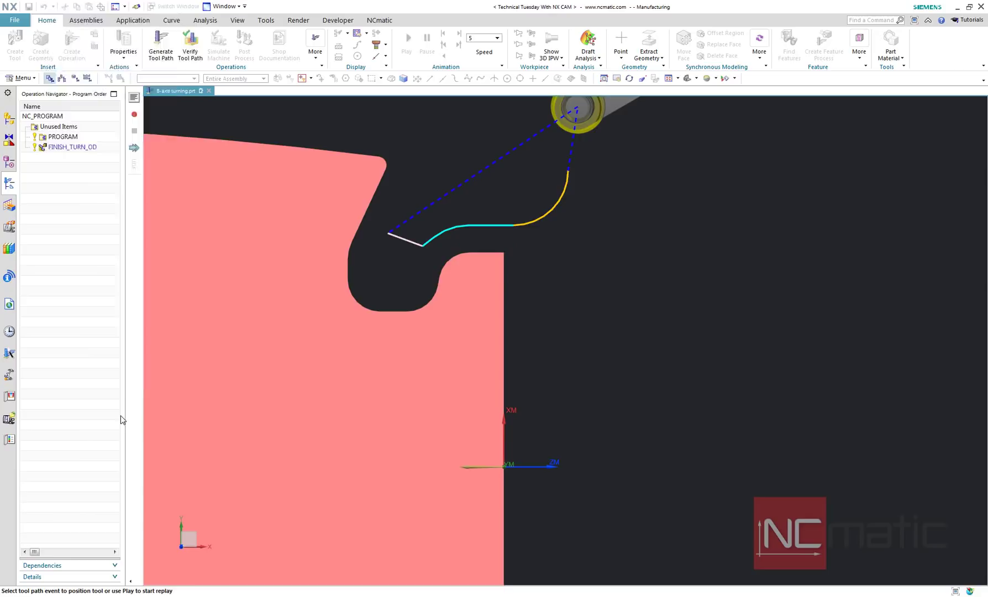
drag(105, 342, 131, 341)
click(112, 365)
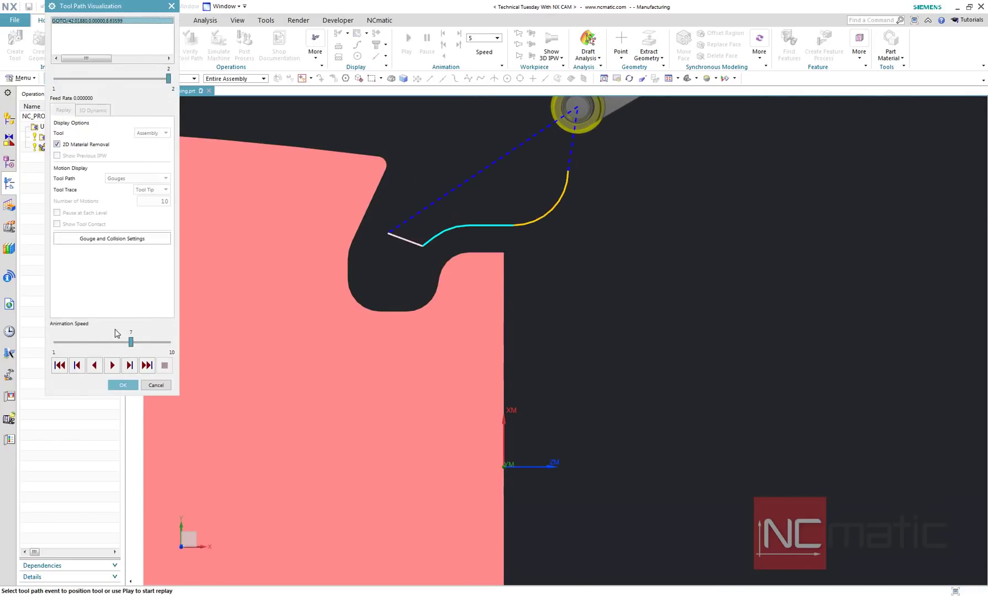
click(120, 385)
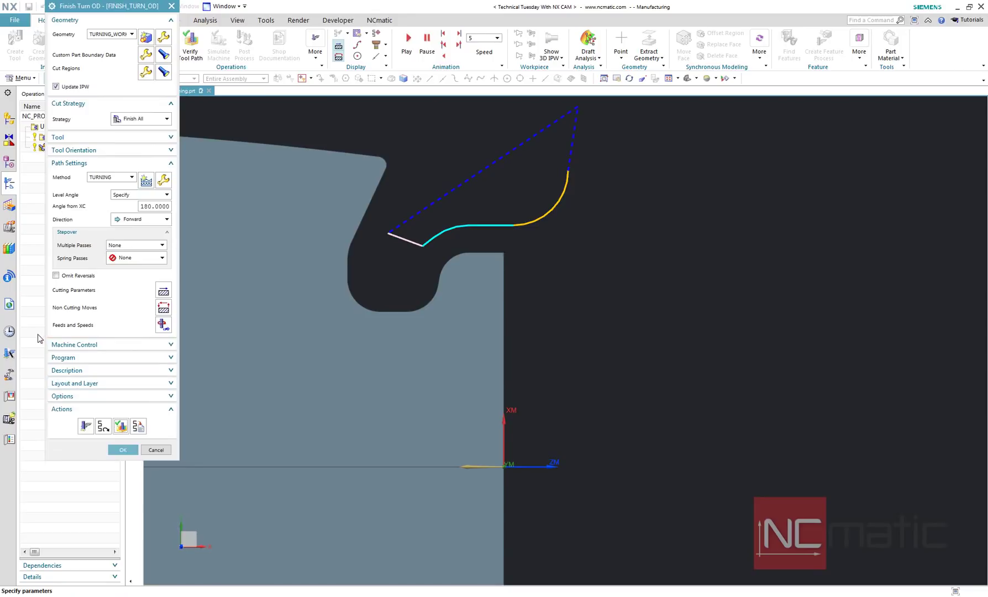
Set Tool Orientation's Reorient Tool Holder to Variable with Absolute interpolation
click(84, 151)
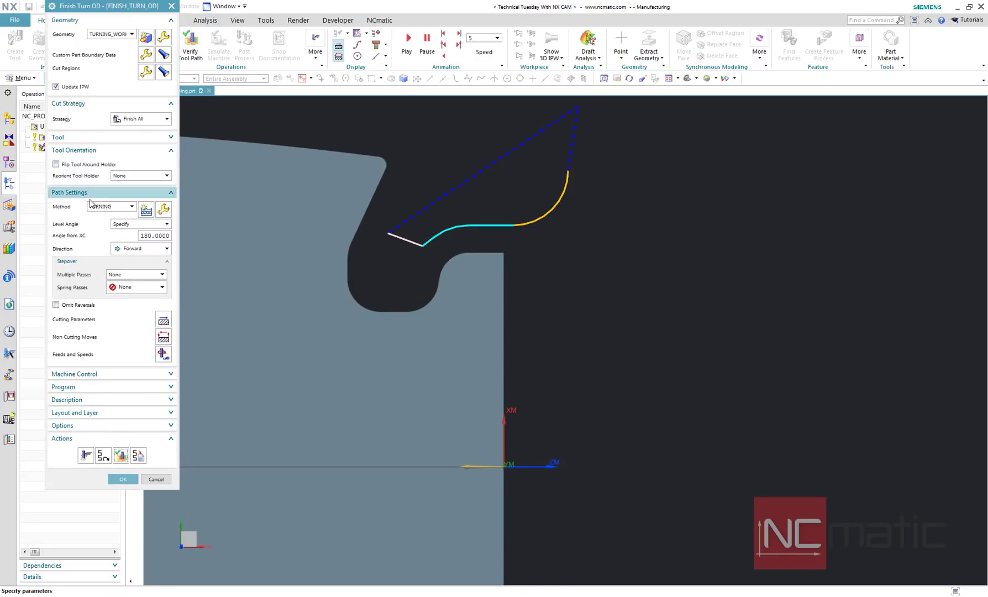
click(94, 198)
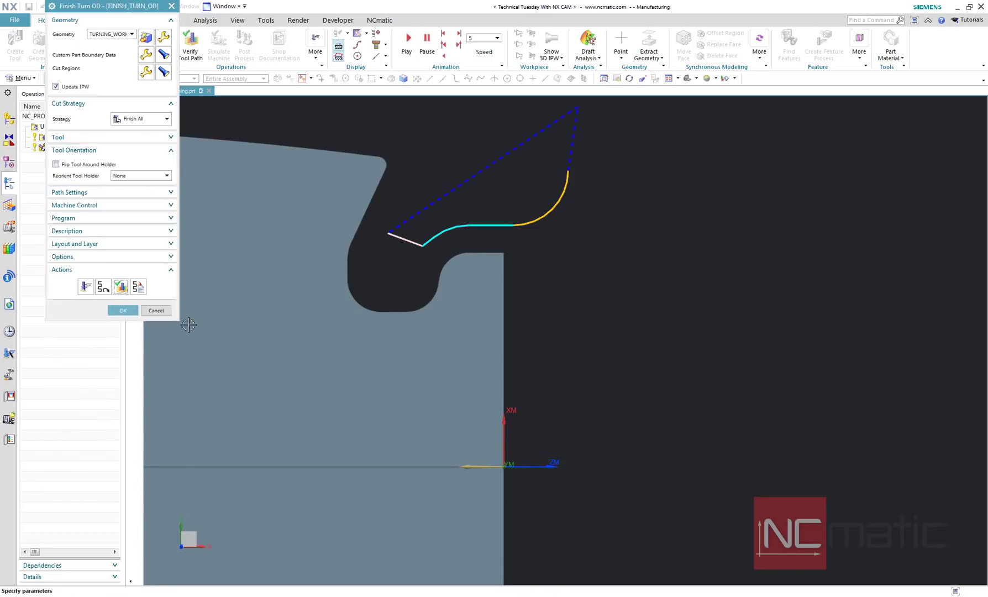
drag(177, 320, 219, 540)
scroll(278, 109, up, 1)
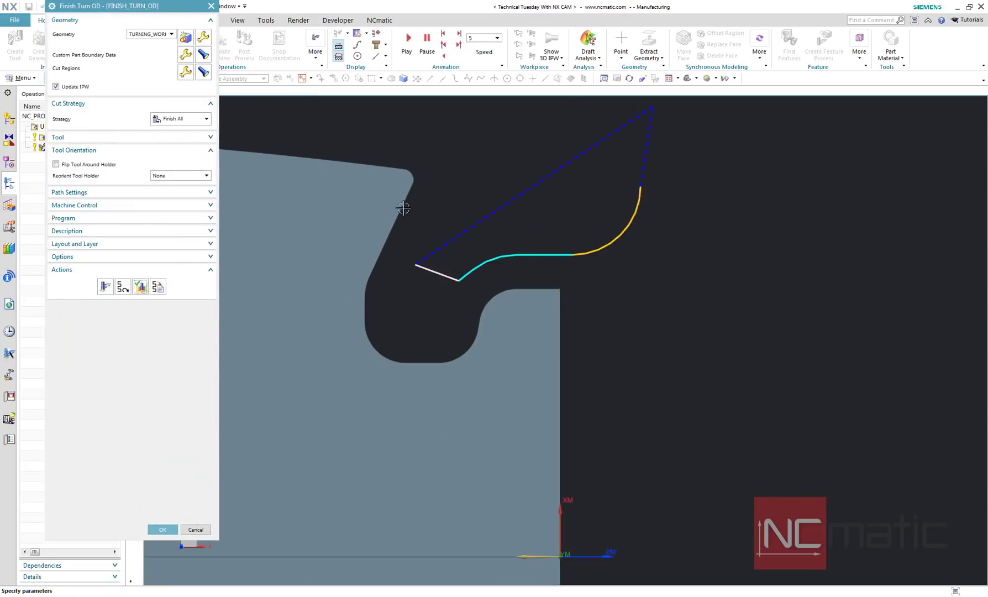
scroll(356, 105, up, 1)
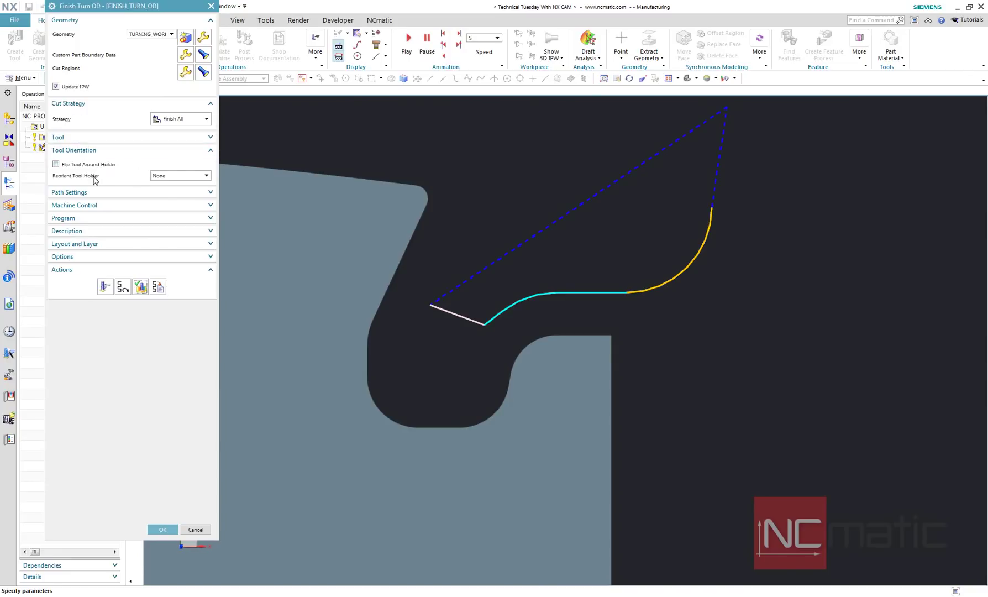
click(180, 176)
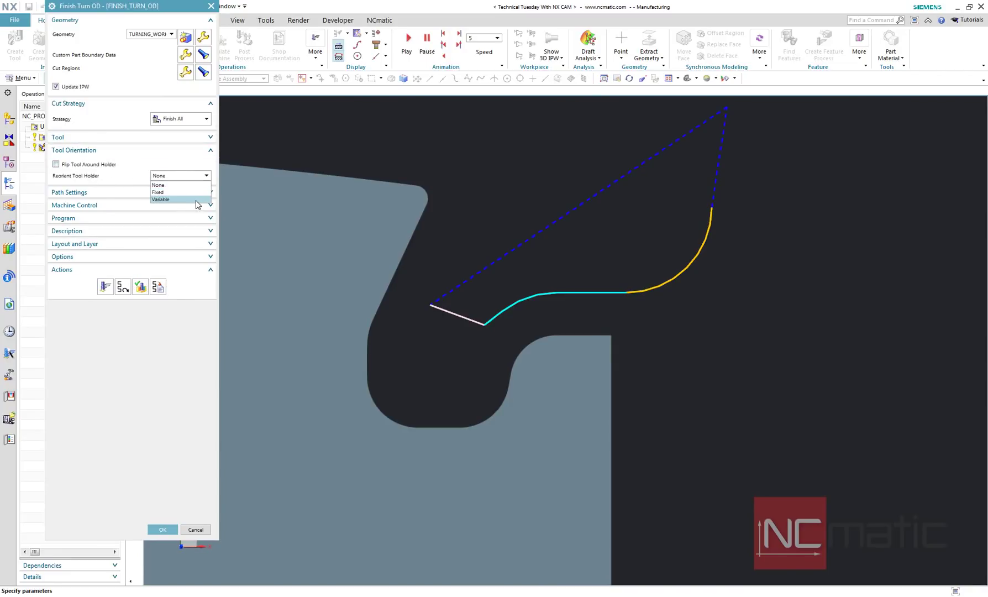
click(177, 199)
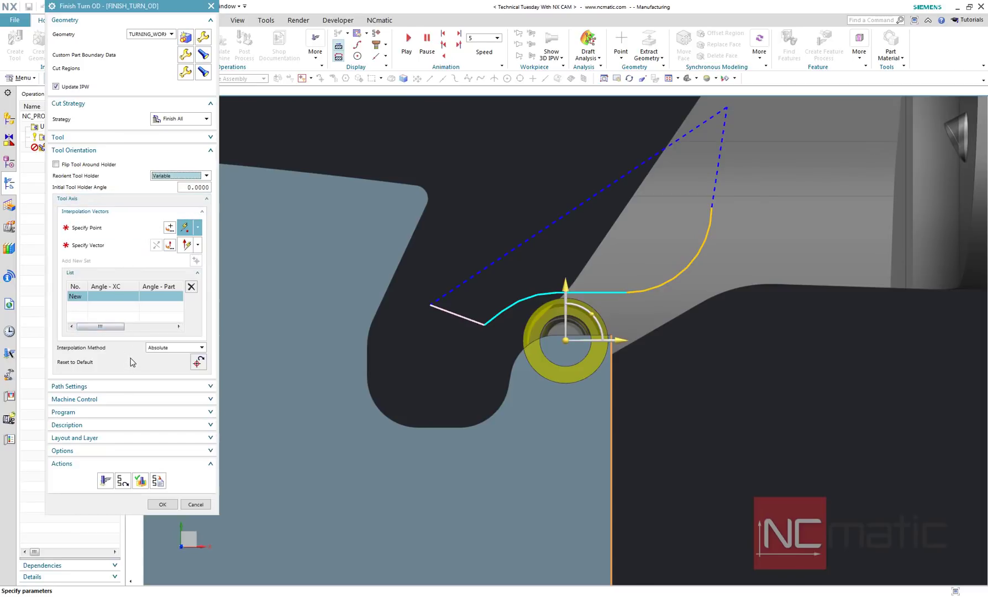
click(184, 348)
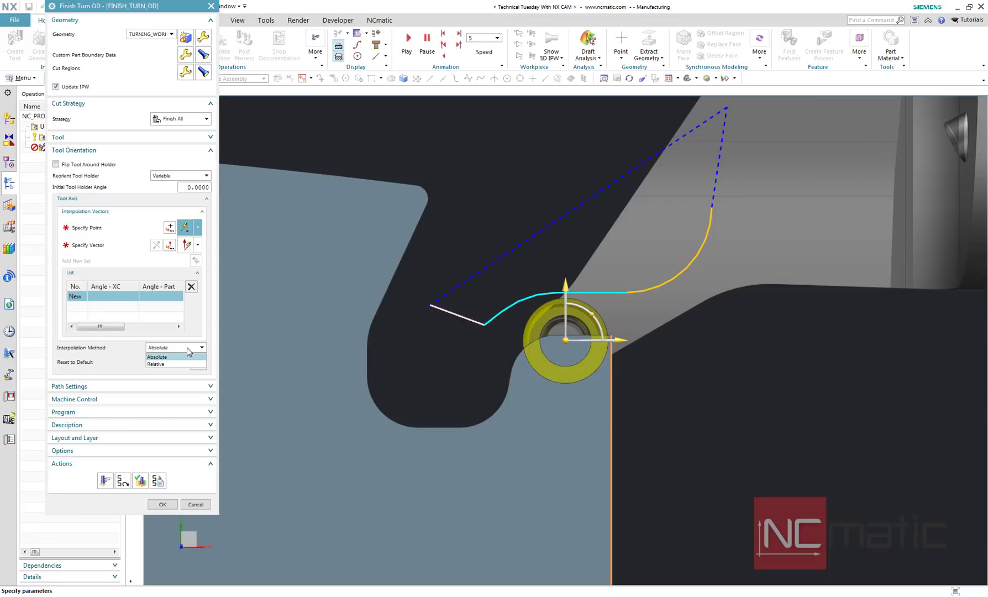
click(186, 347)
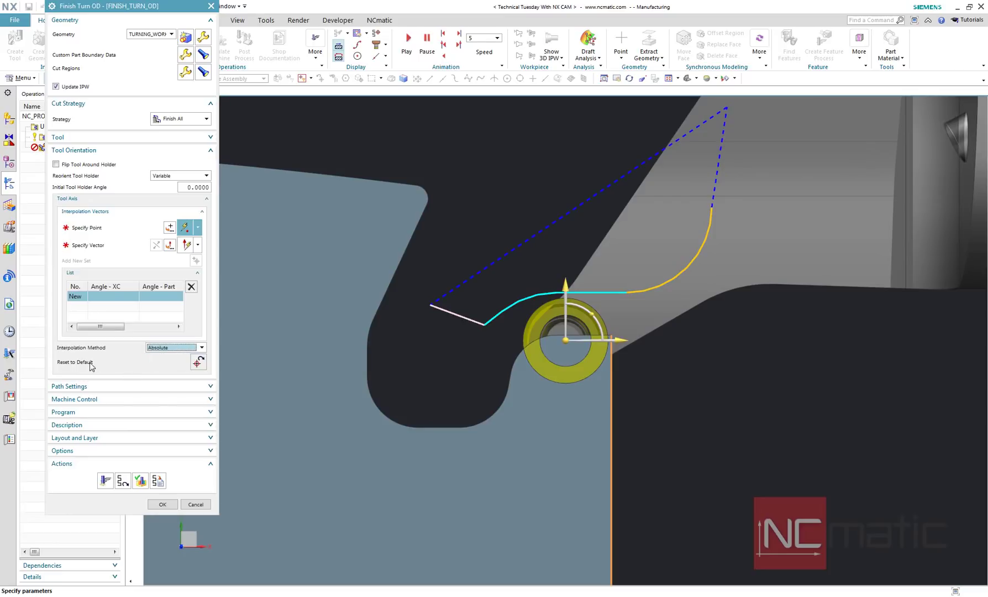
Add interpolation vector 1 from a point picked on the part edge, at 0° angles
click(111, 230)
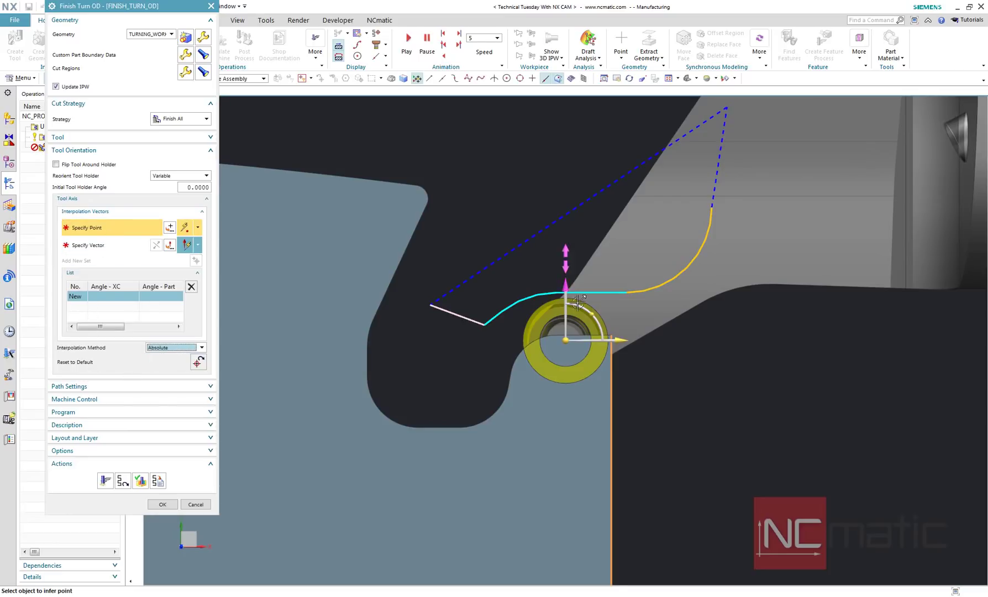
scroll(579, 304, down, 5)
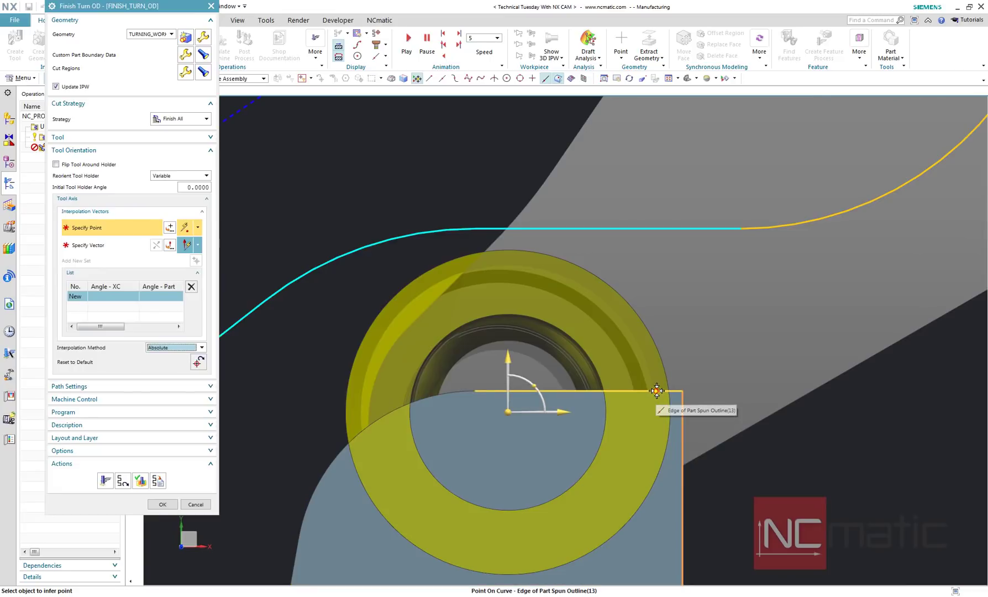
click(649, 372)
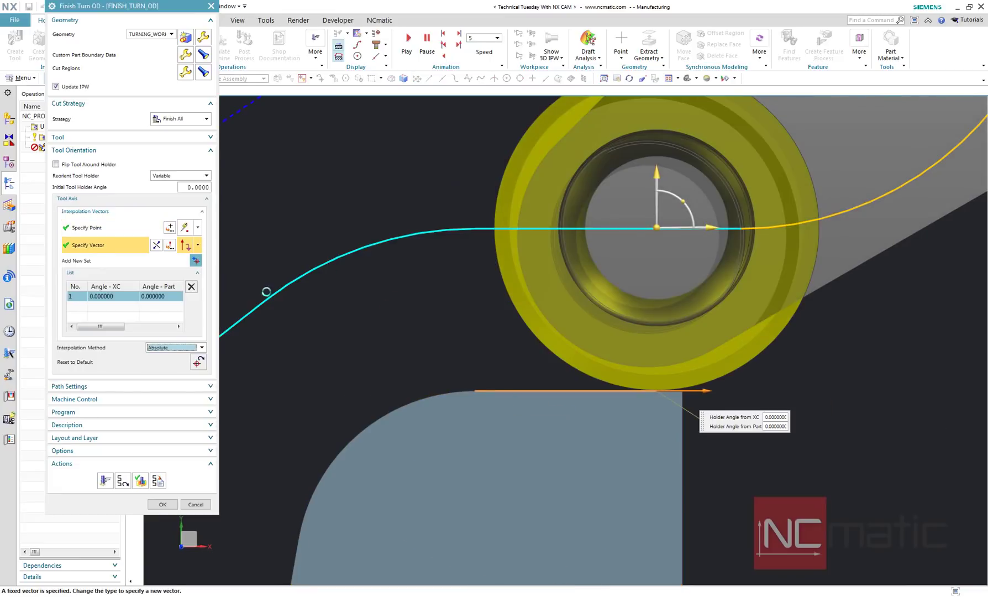
scroll(486, 385, up, 3)
scroll(485, 386, up, 5)
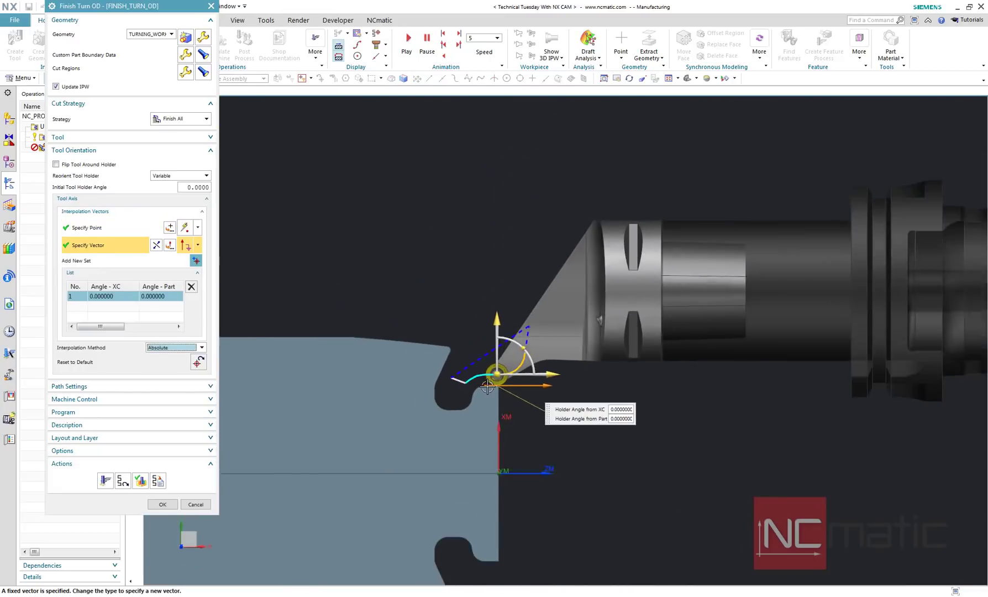
scroll(487, 387, down, 6)
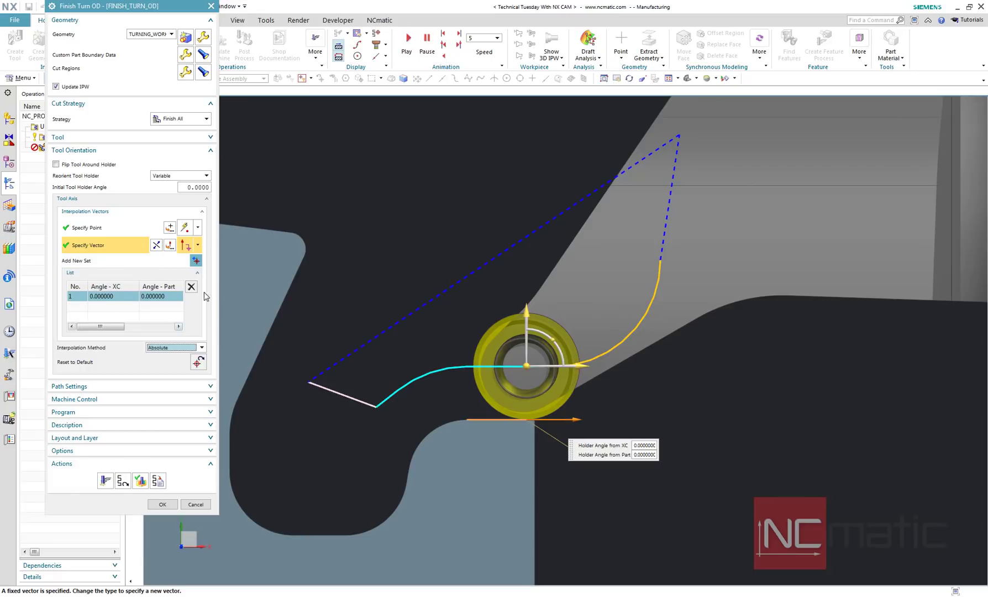
Add interpolation vector 2 at the undercut edge's start, holder rotated to 36°/316°
click(196, 261)
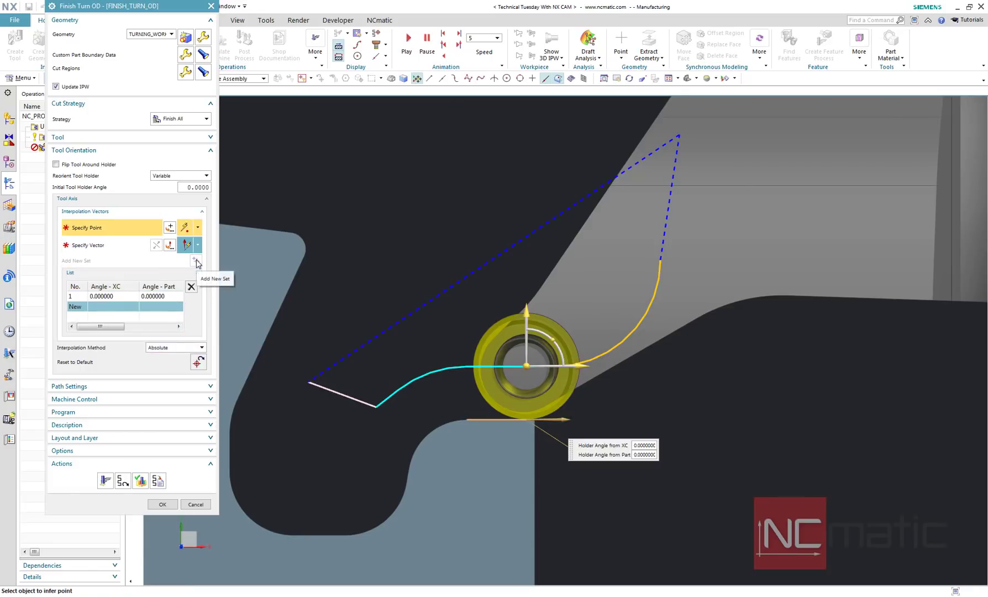
click(406, 483)
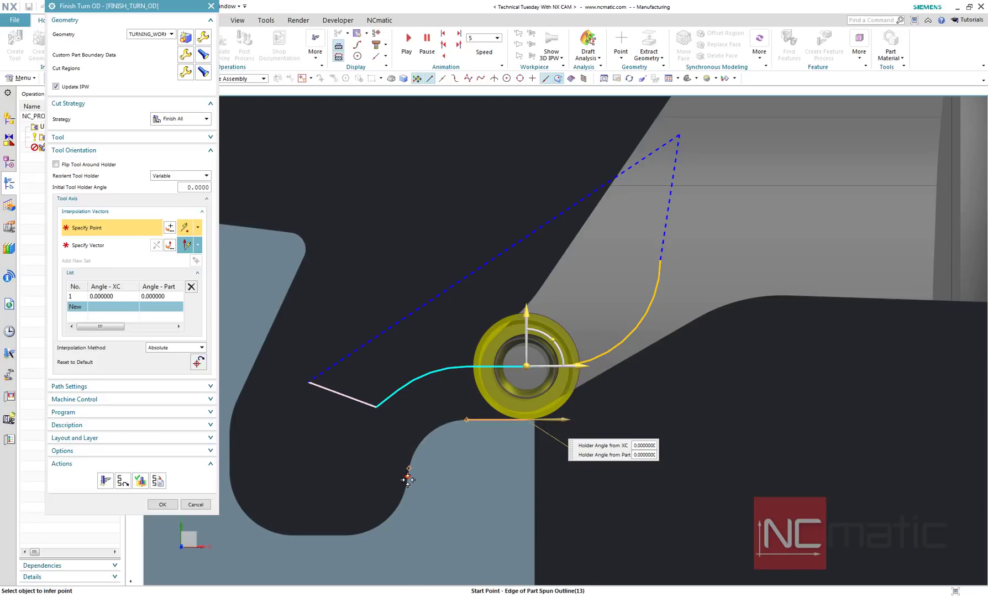
click(407, 482)
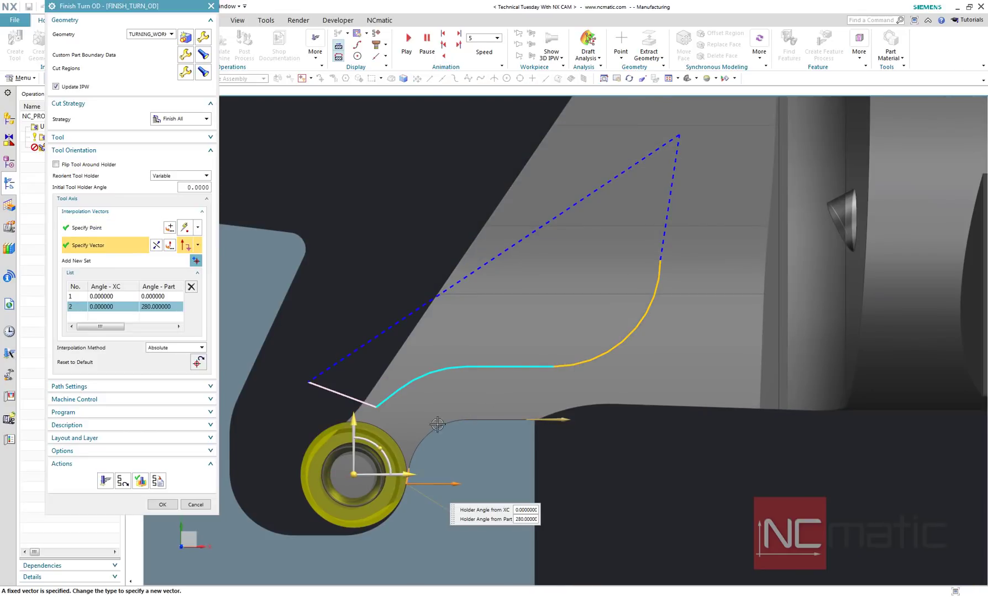
drag(379, 446, 369, 416)
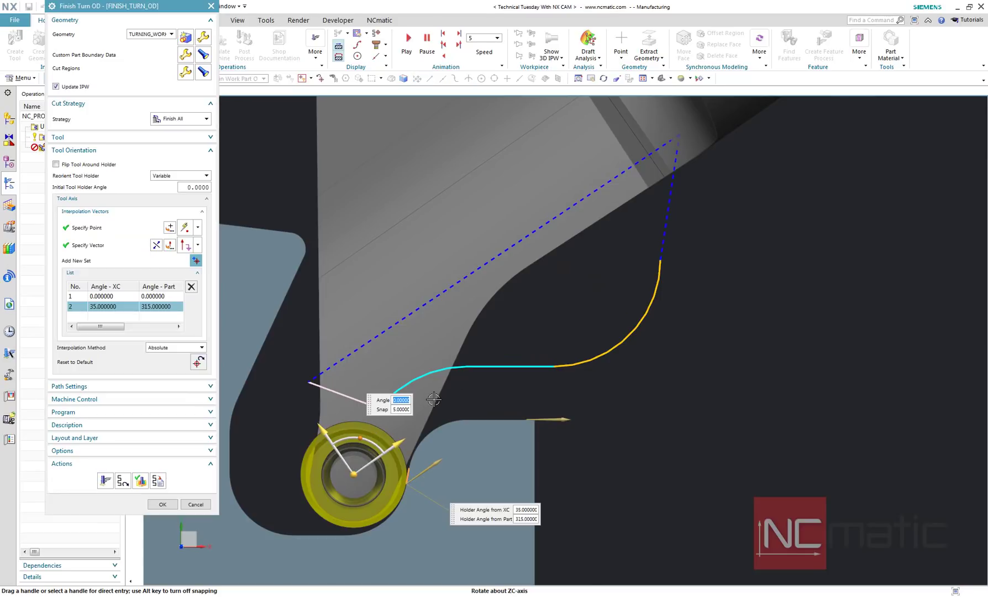
key(Return)
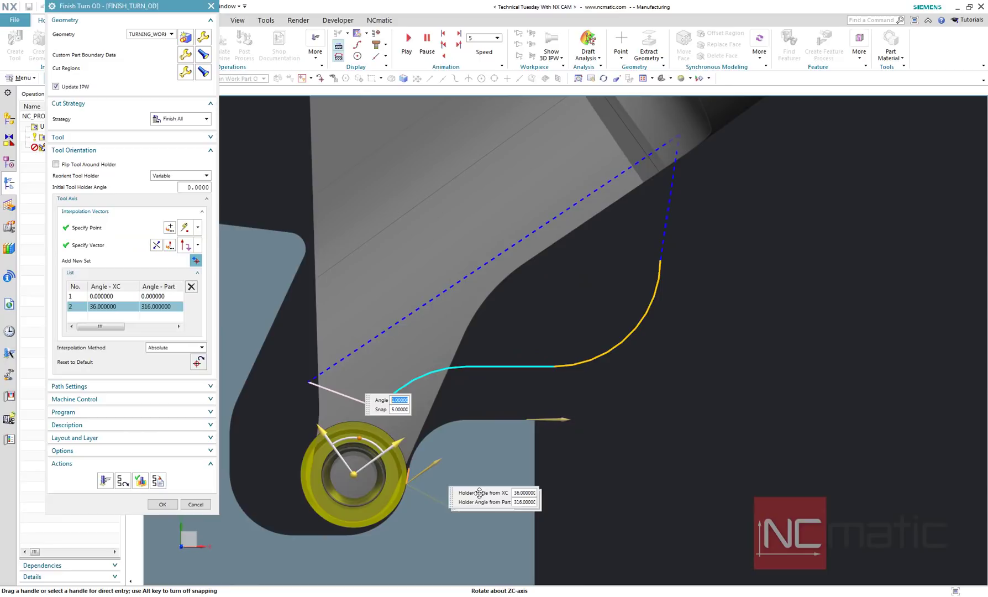
Add interpolation vector 3 on the part edge with holder angles 20° from XC and part
click(197, 260)
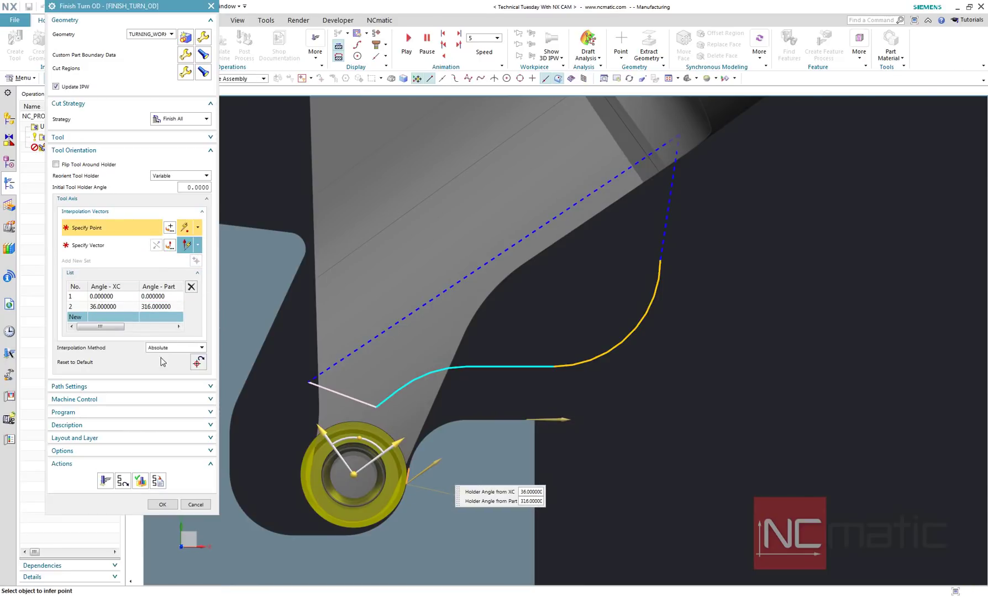
click(291, 535)
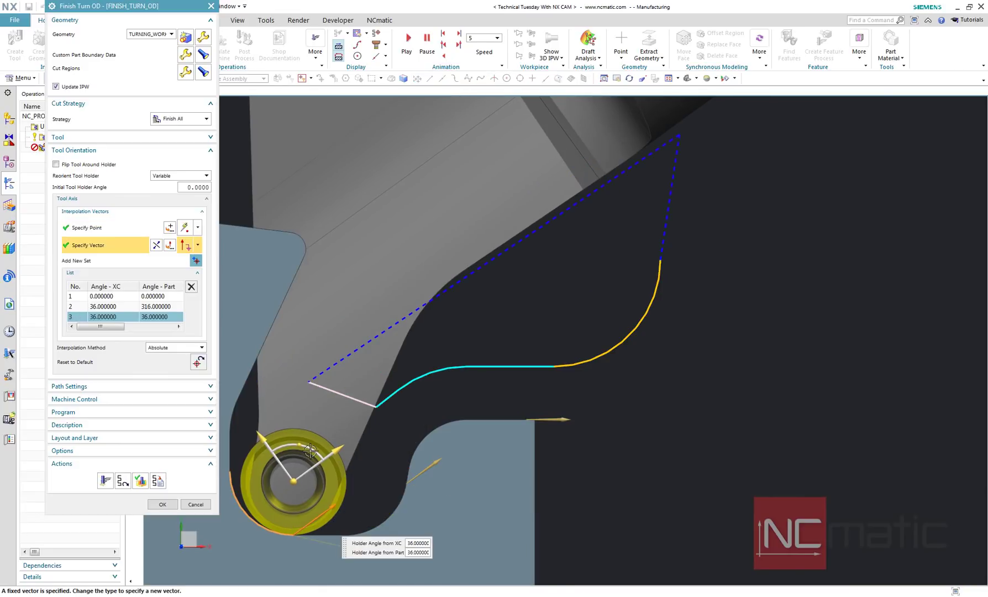
drag(301, 446, 321, 434)
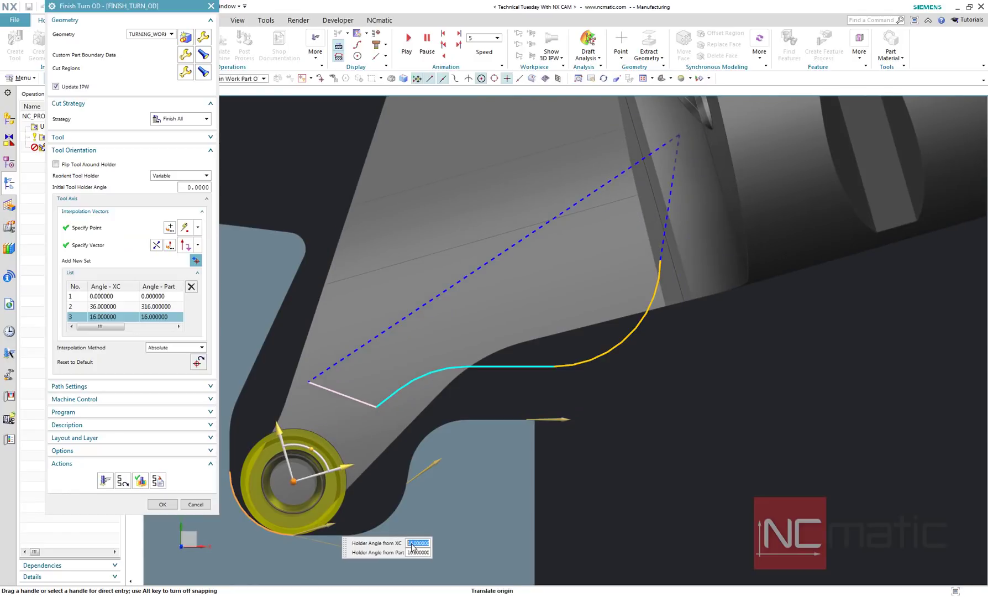
key(Return)
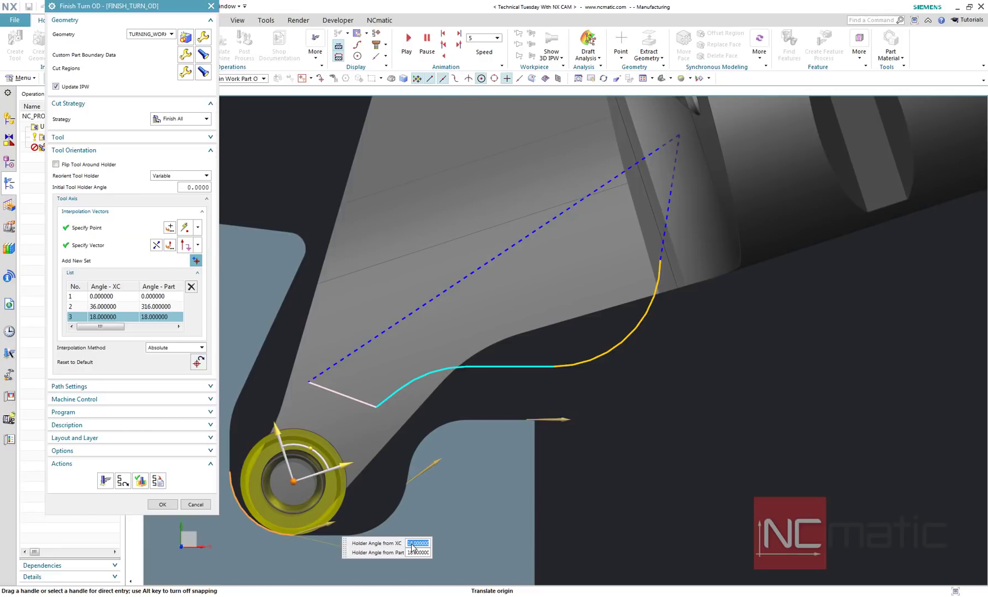
key(Return)
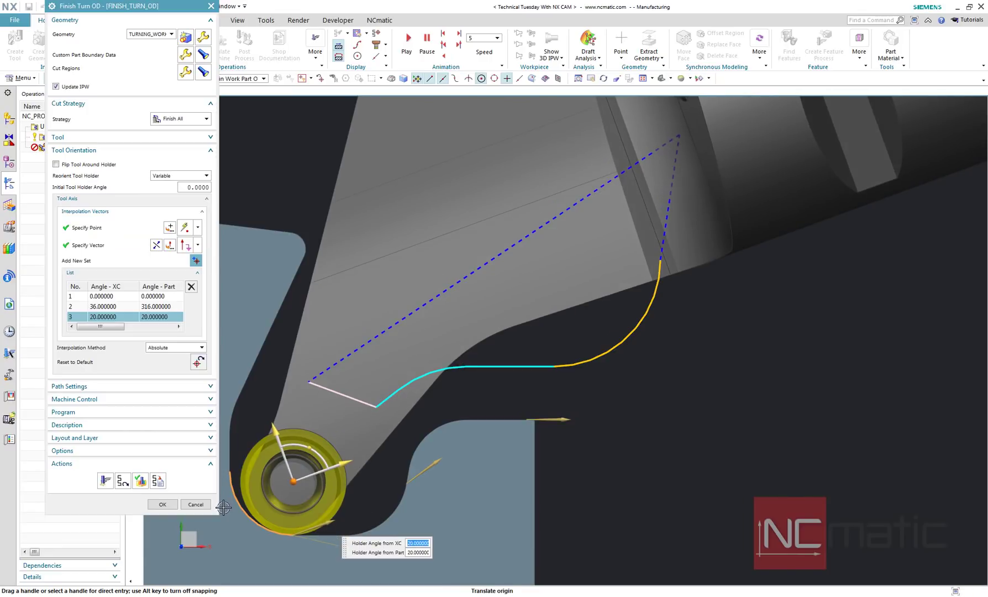
Add interpolation vectors 4 (10°/100°), 5 (5°/120°) and 6 (0°/90°) along the part edge
click(196, 261)
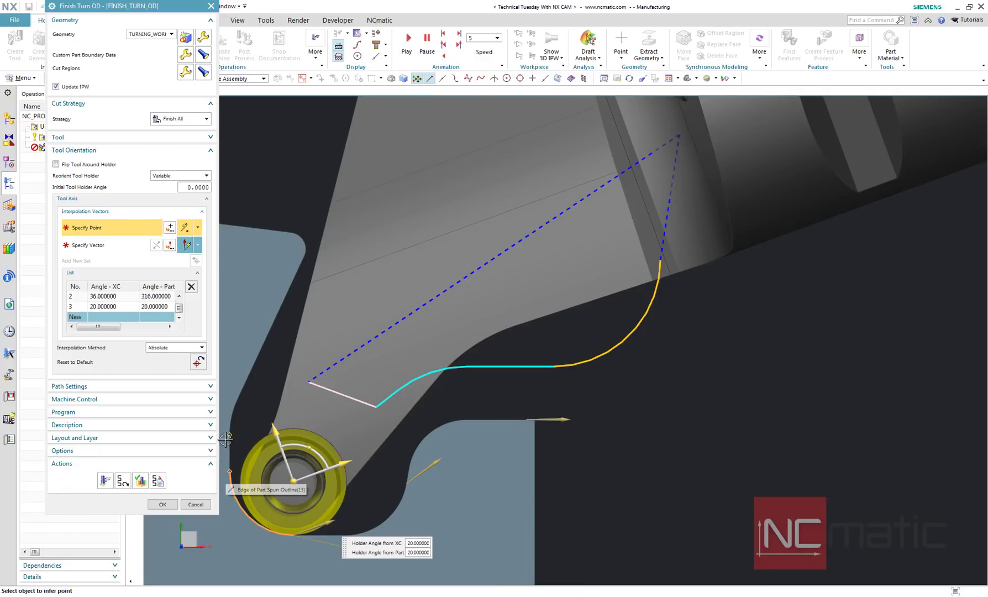
click(231, 470)
drag(304, 435, 315, 430)
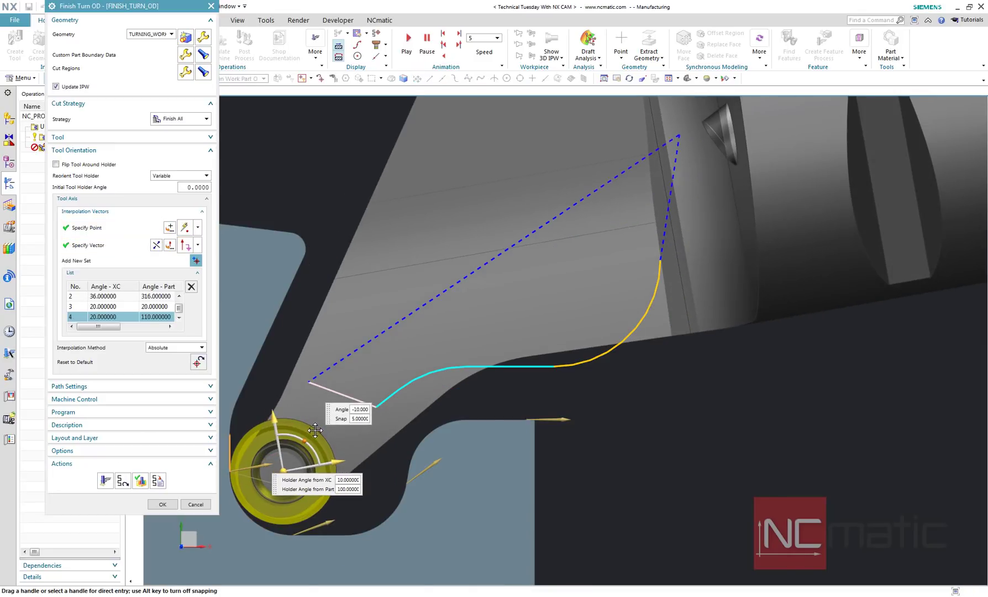
click(196, 261)
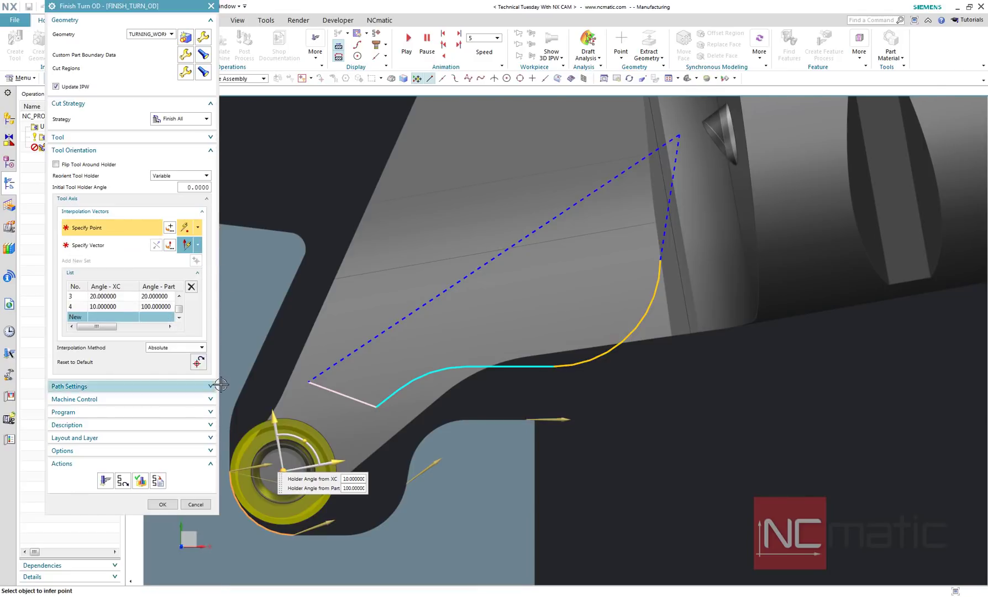
click(236, 402)
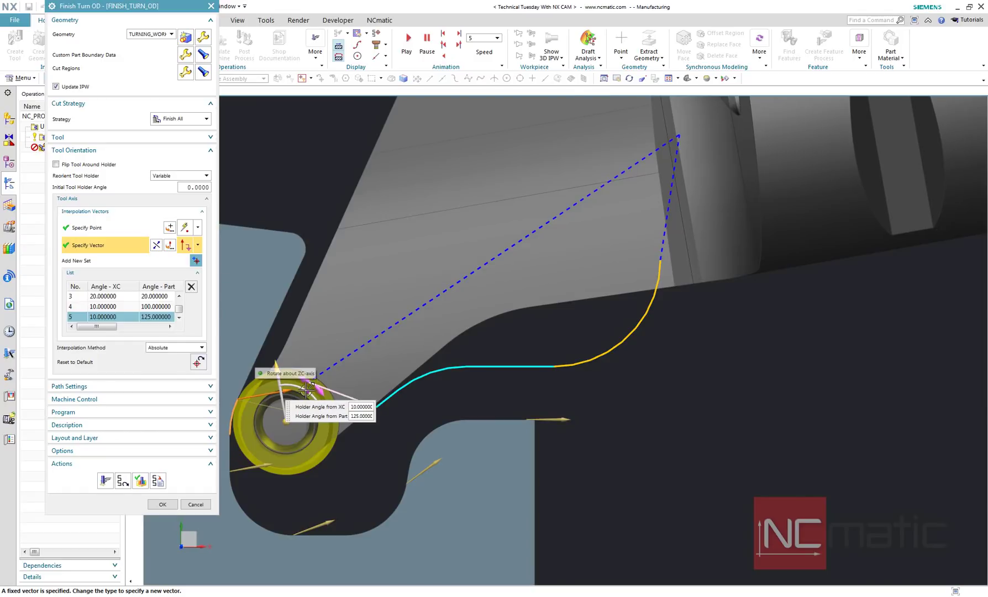
drag(310, 385, 311, 381)
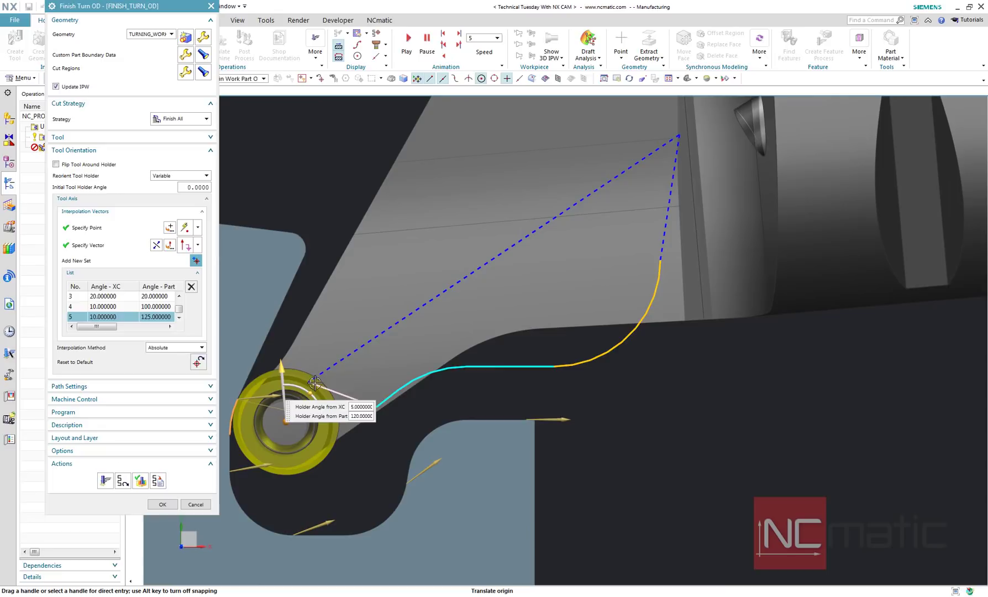
click(196, 261)
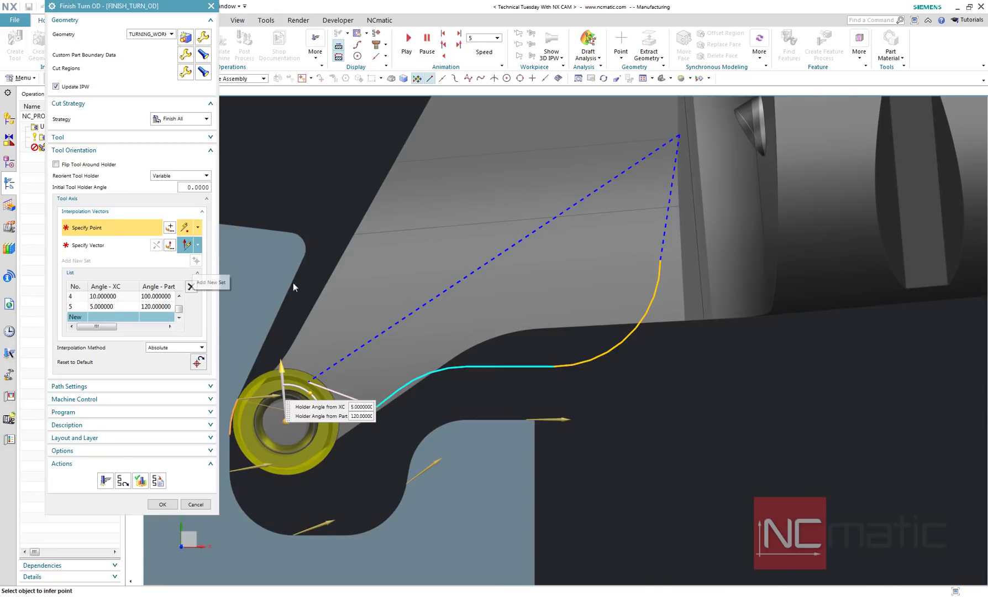
click(305, 255)
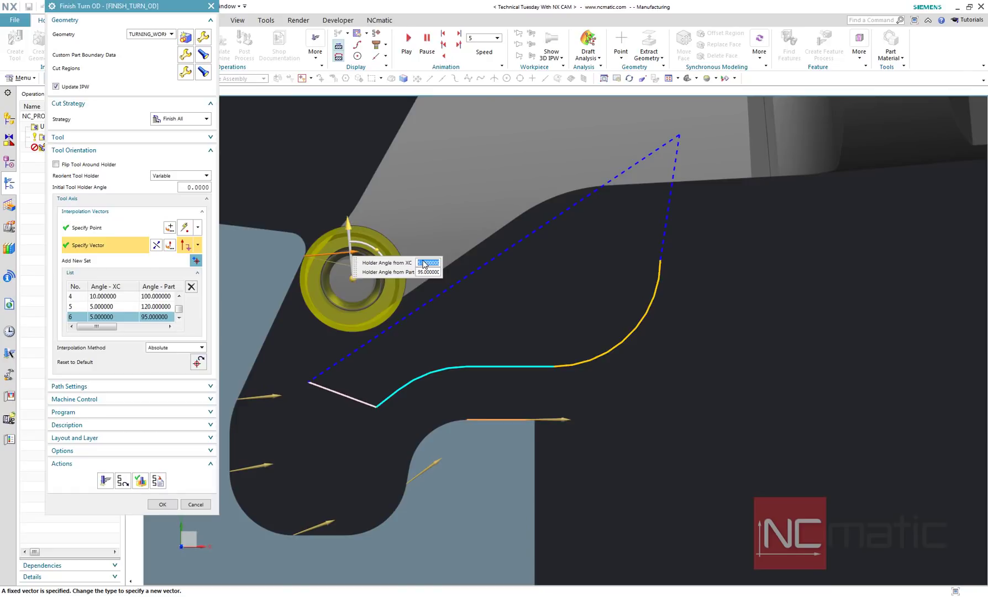
text(0)
key(Return)
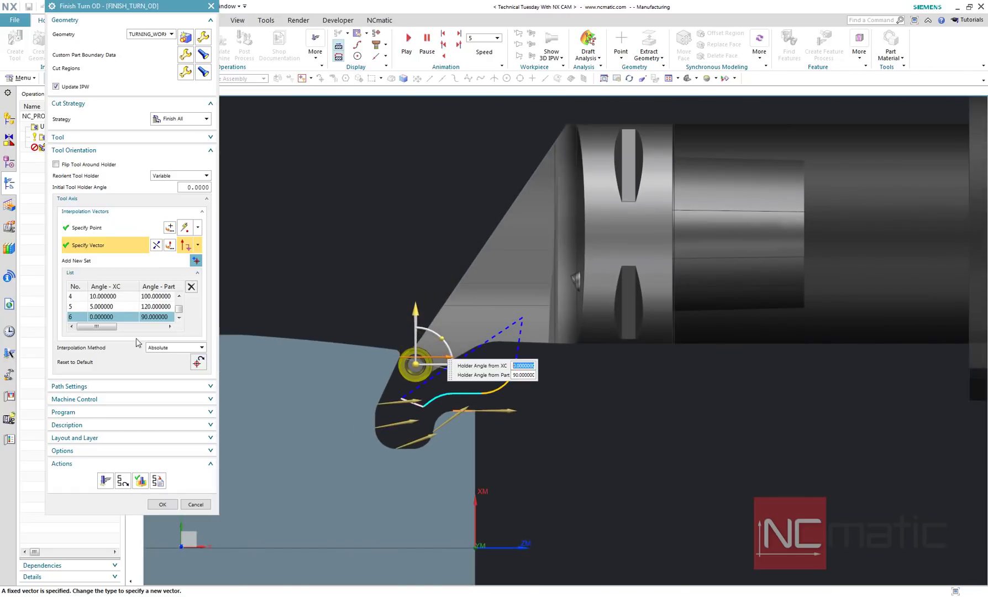
Regenerate the toolpath, recheck Cut Regions, and replay it with 2D Material Removal off
click(106, 479)
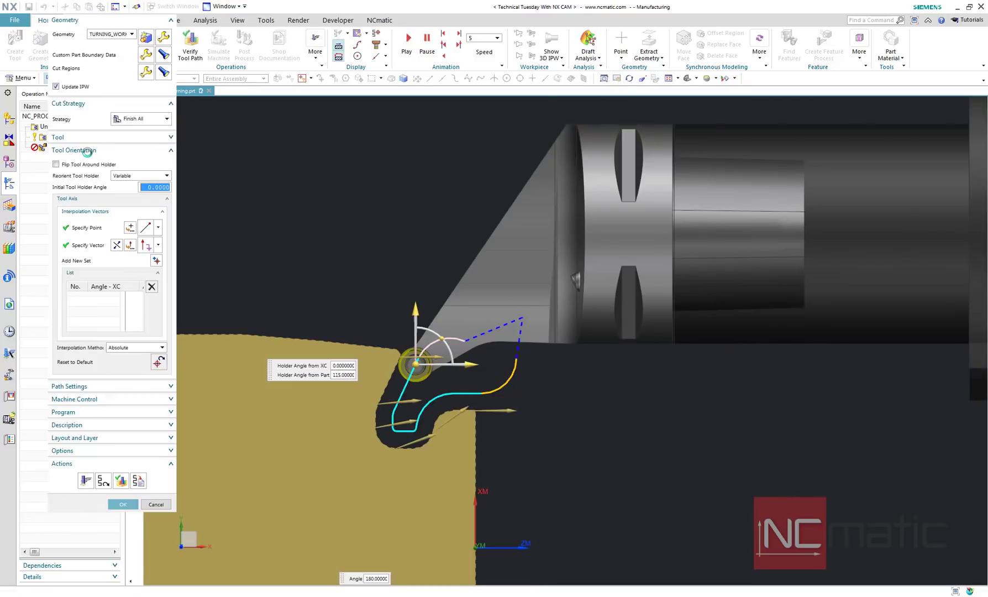
click(145, 71)
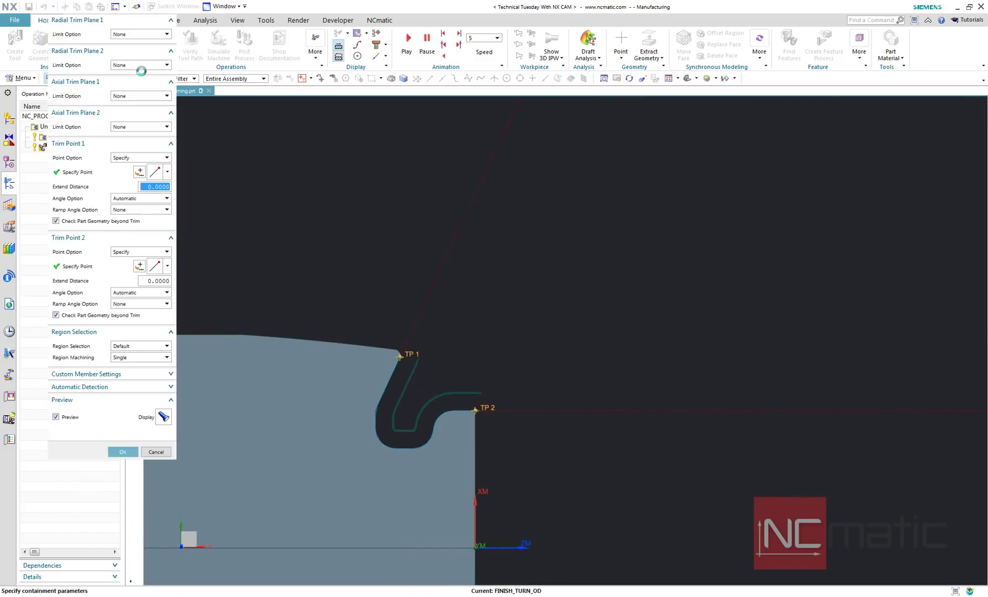
scroll(442, 398, up, 3)
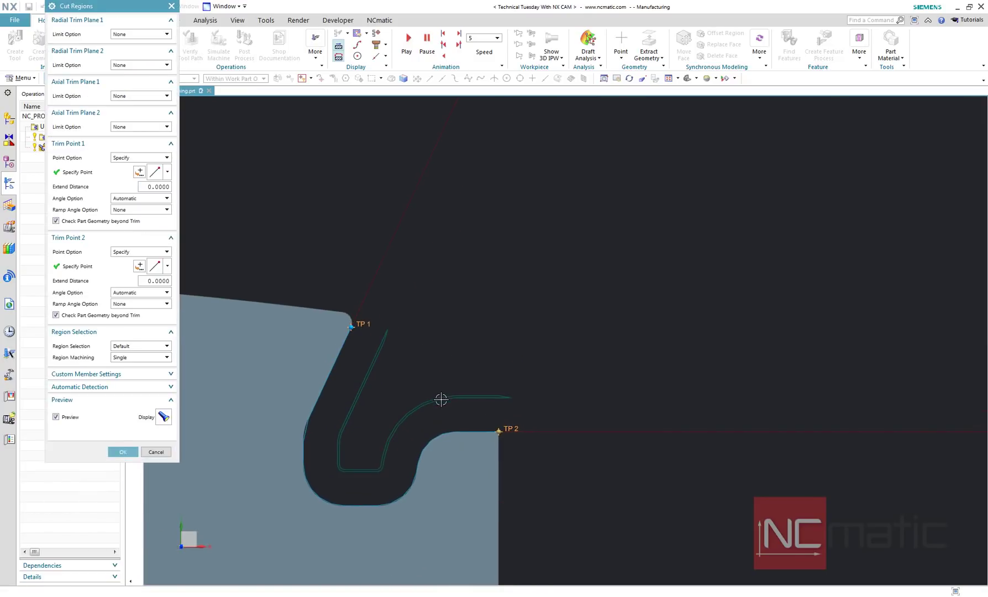
click(126, 452)
click(120, 482)
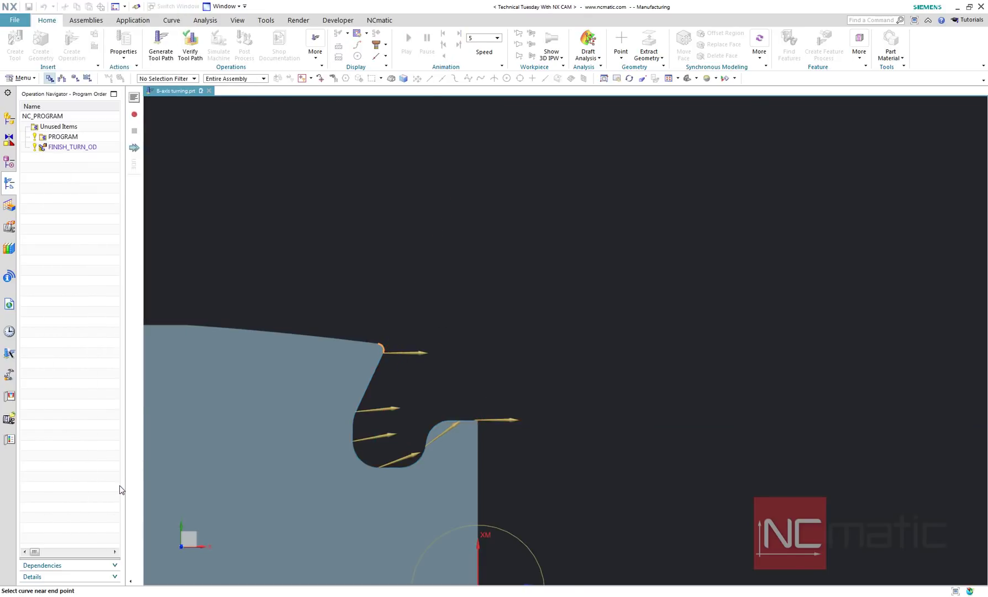
click(58, 145)
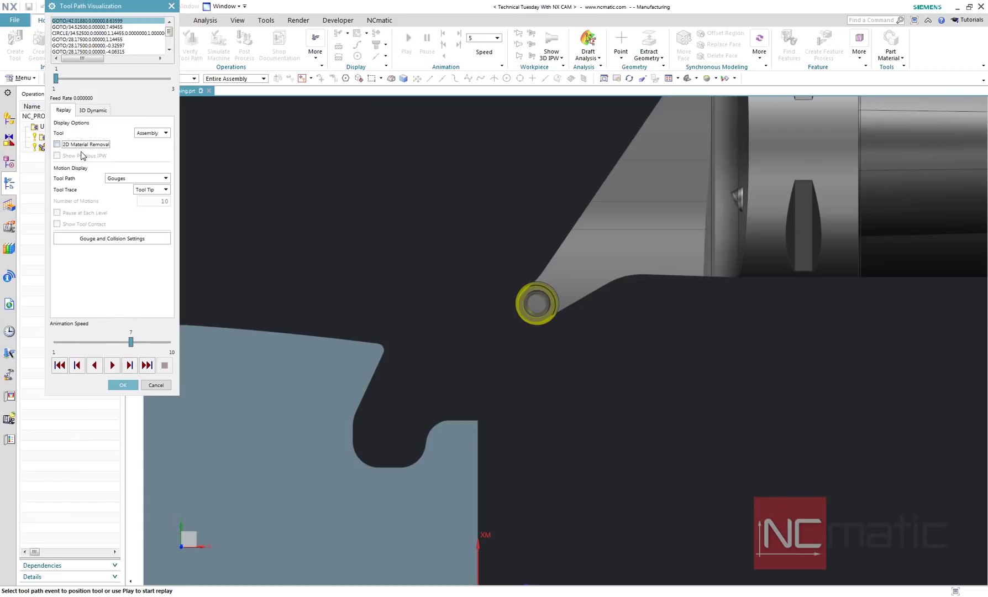
Replay the entire FINISH_TURN_OD tool path at a slower animation speed, then close the replay
click(159, 179)
click(132, 188)
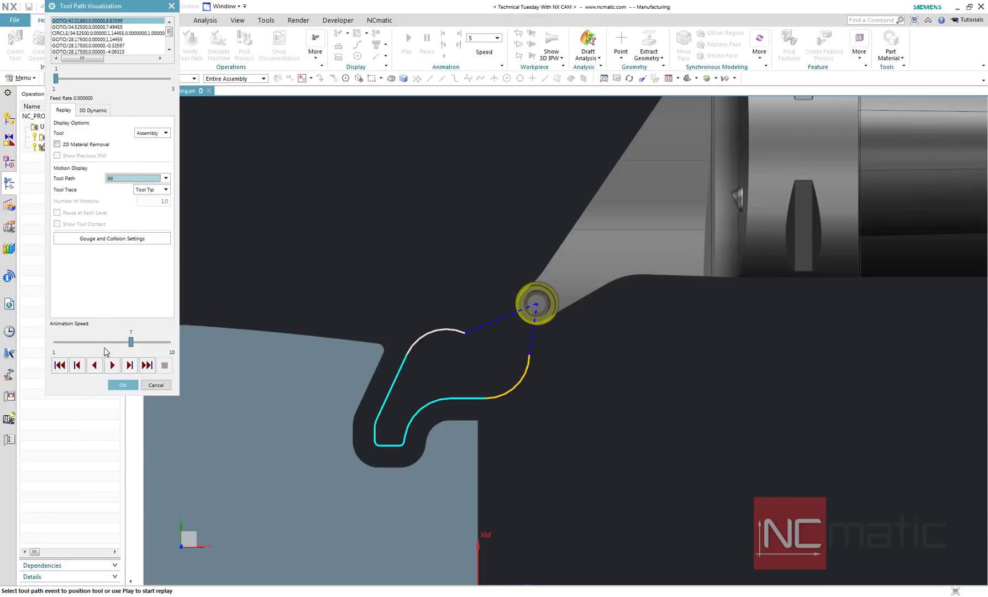
click(129, 365)
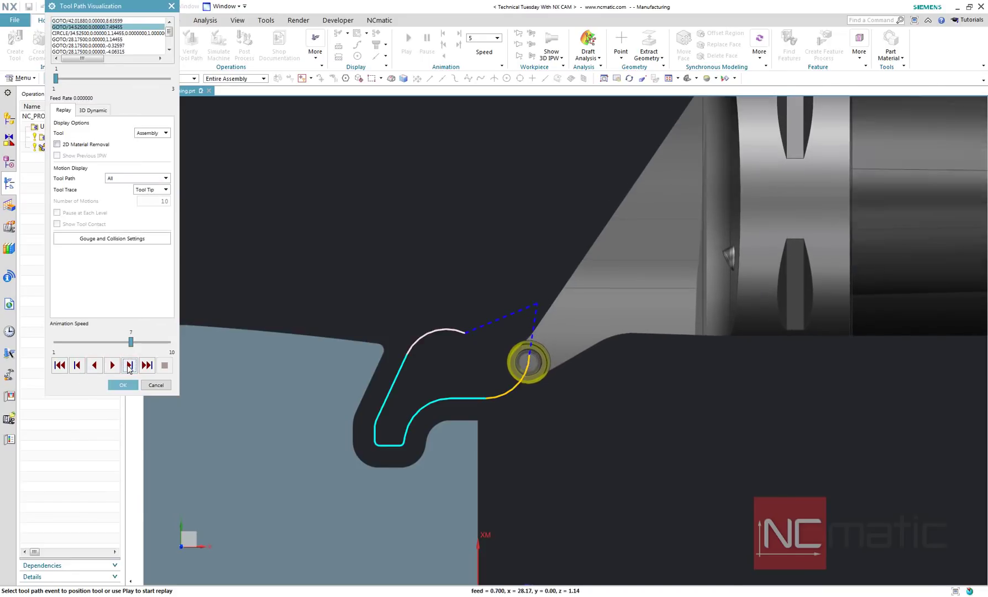
click(85, 343)
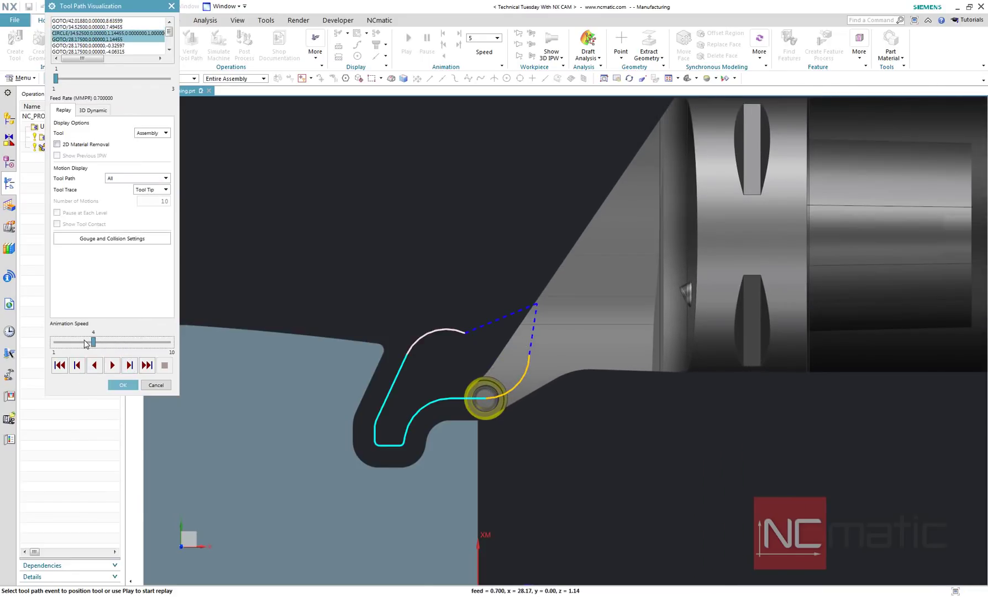
click(112, 365)
scroll(399, 385, up, 1)
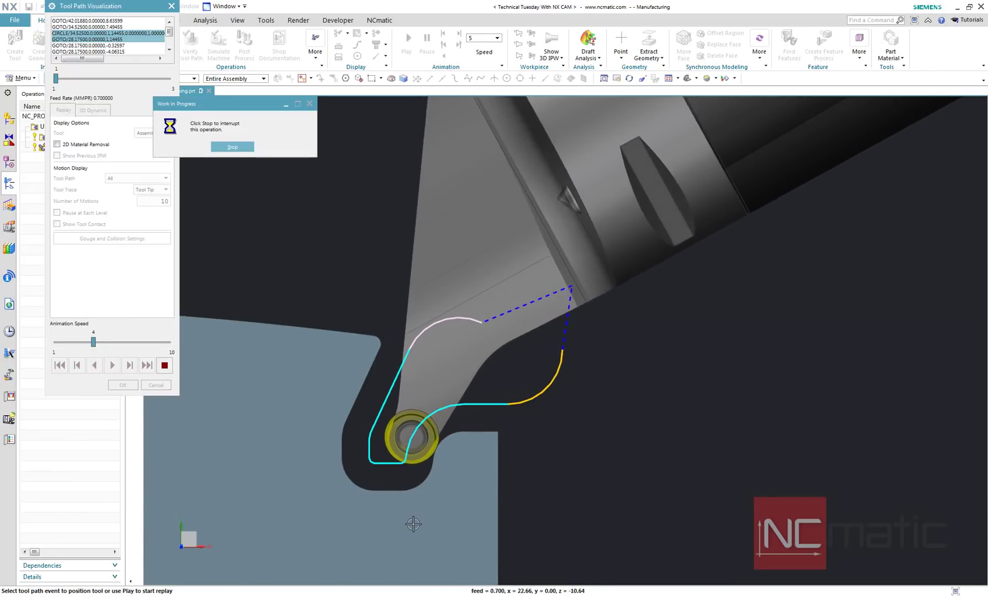
scroll(411, 523, up, 1)
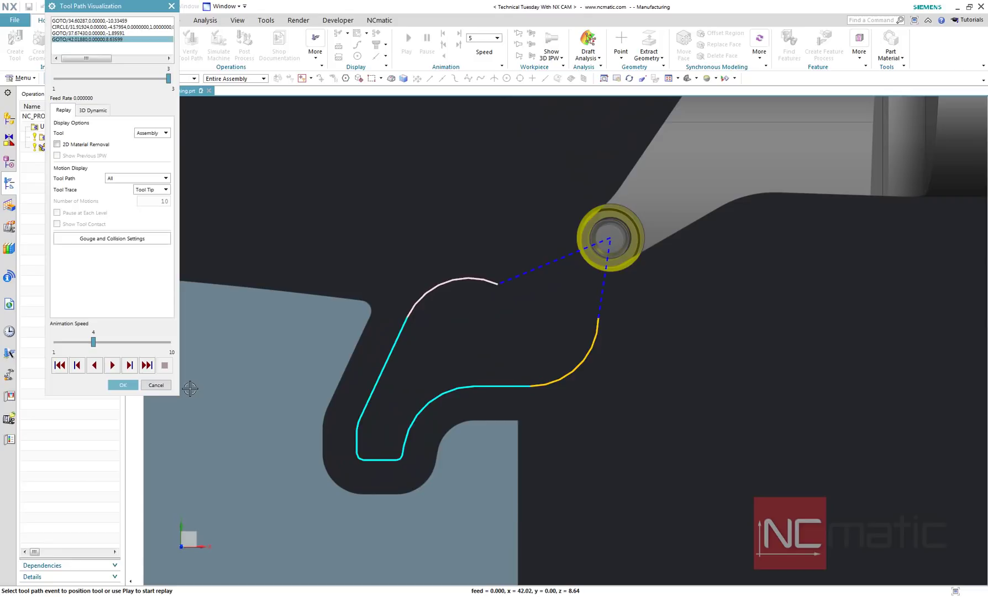
click(122, 385)
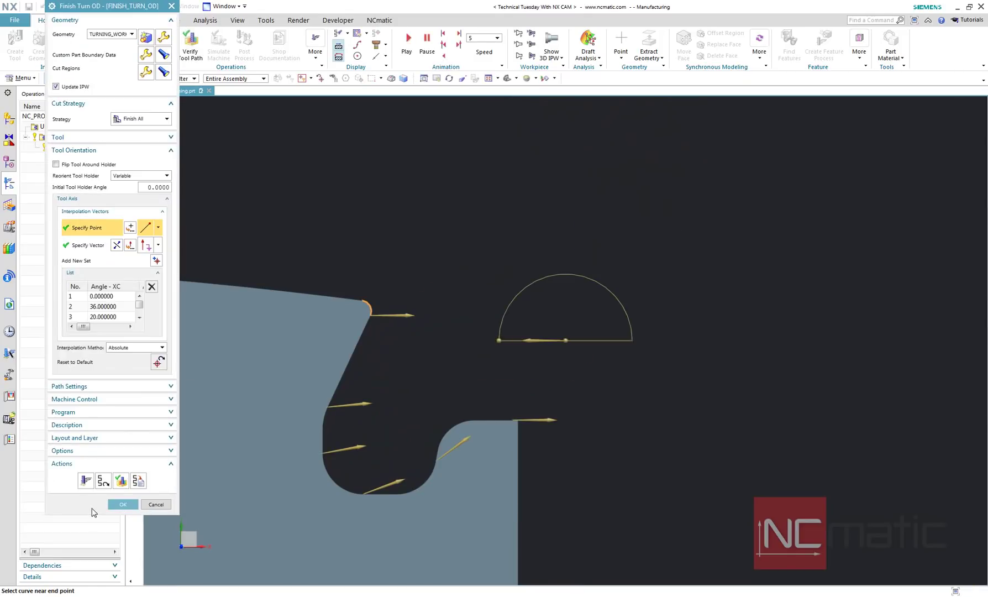
Accept the Finish Turn OD settings and post-process FINISH_TURN_OD into NC code
click(123, 503)
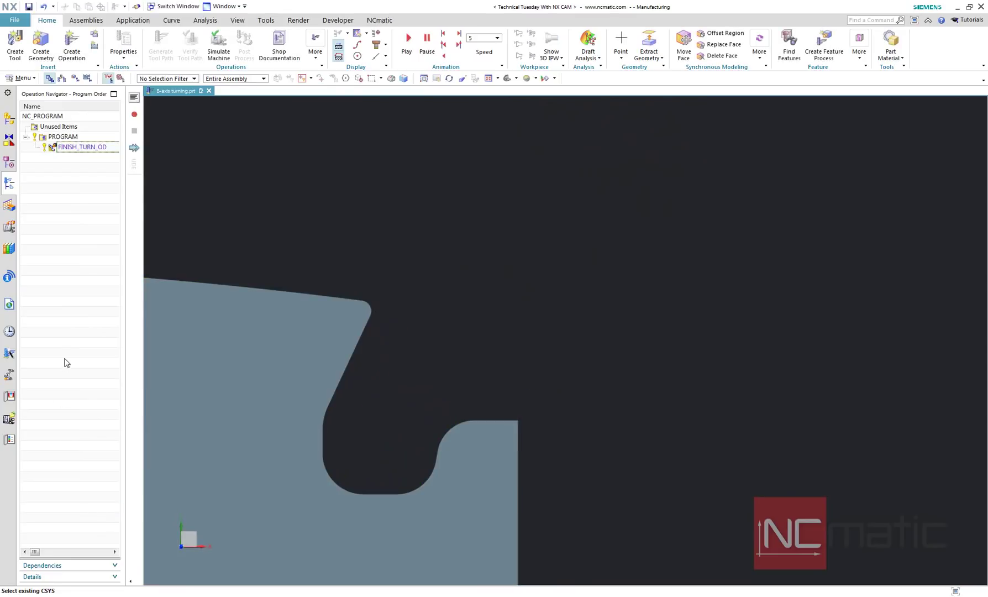
click(98, 148)
right_click(98, 147)
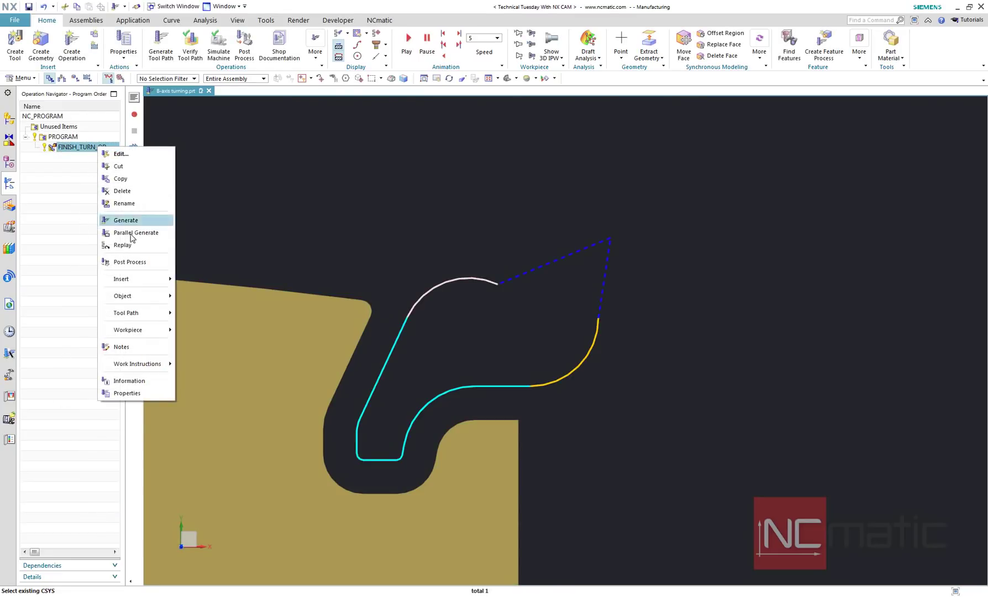
click(157, 263)
key(Return)
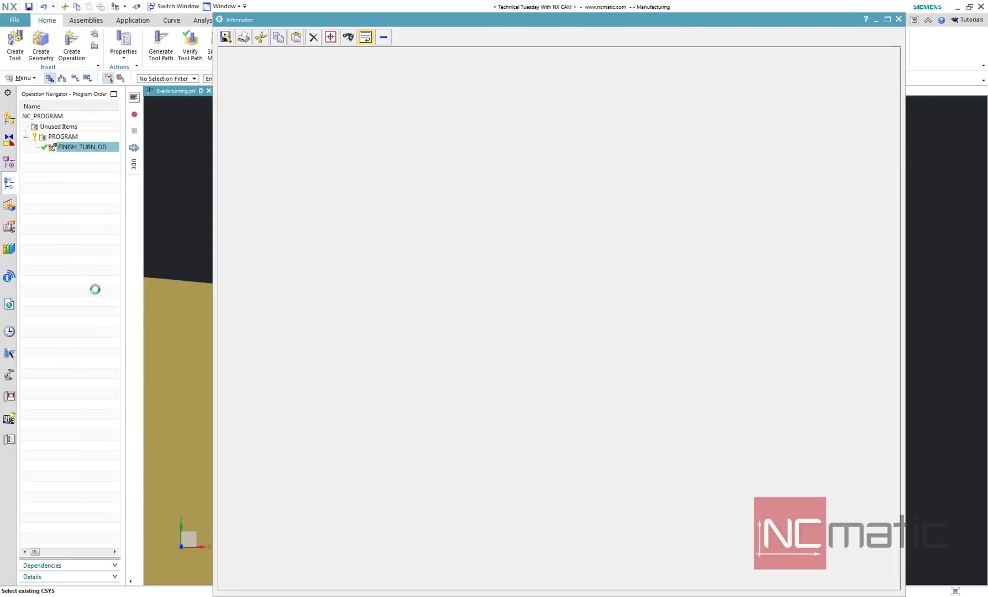
Search the NC listing for 'B' and scroll through the B-axis values from B0.0 to B36
scroll(460, 492, down, 1)
ctrl+scroll(442, 500, up, 5)
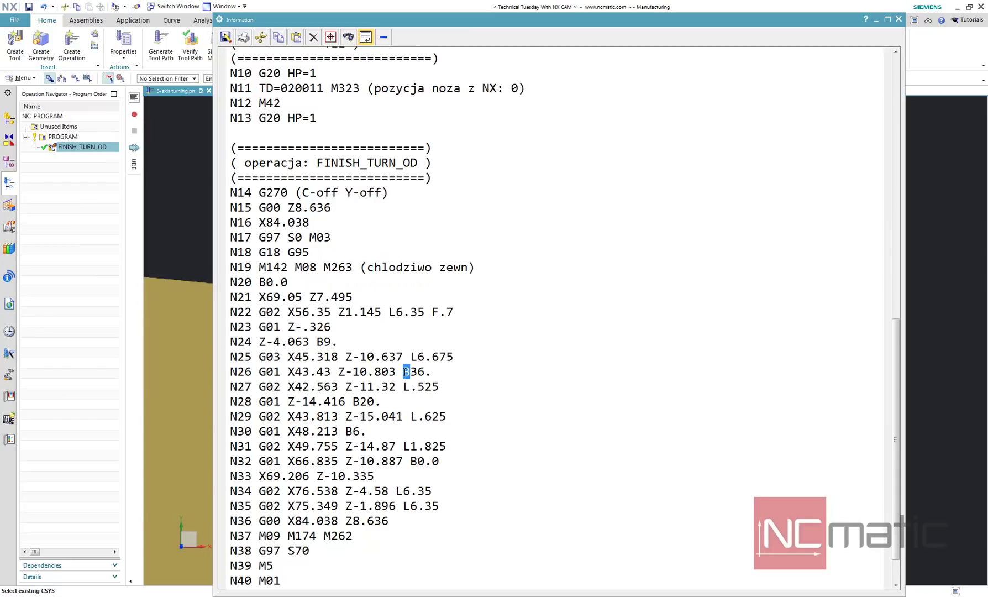
key(ctrl+f)
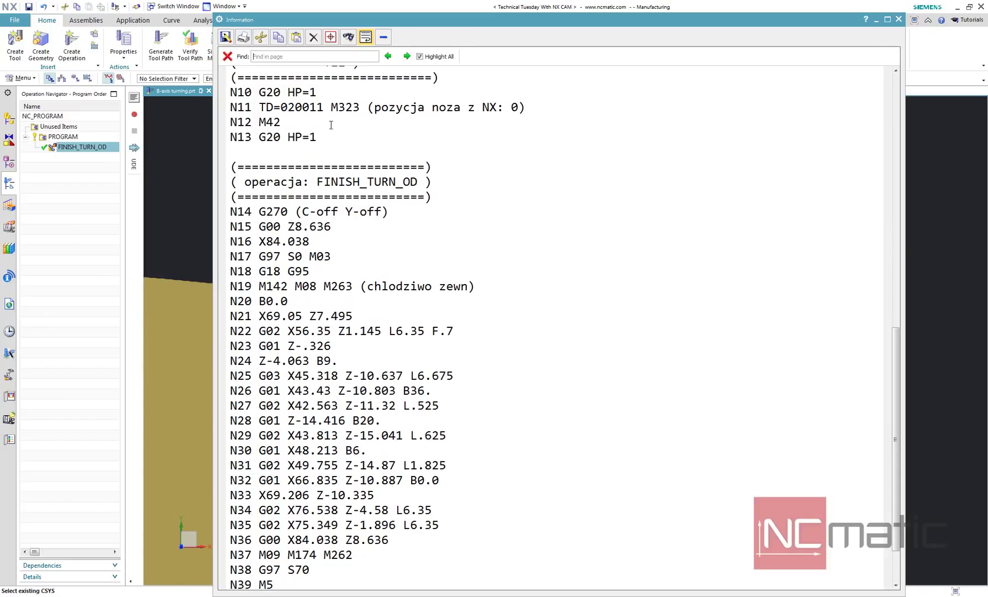
text(B)
scroll(569, 403, down, 13)
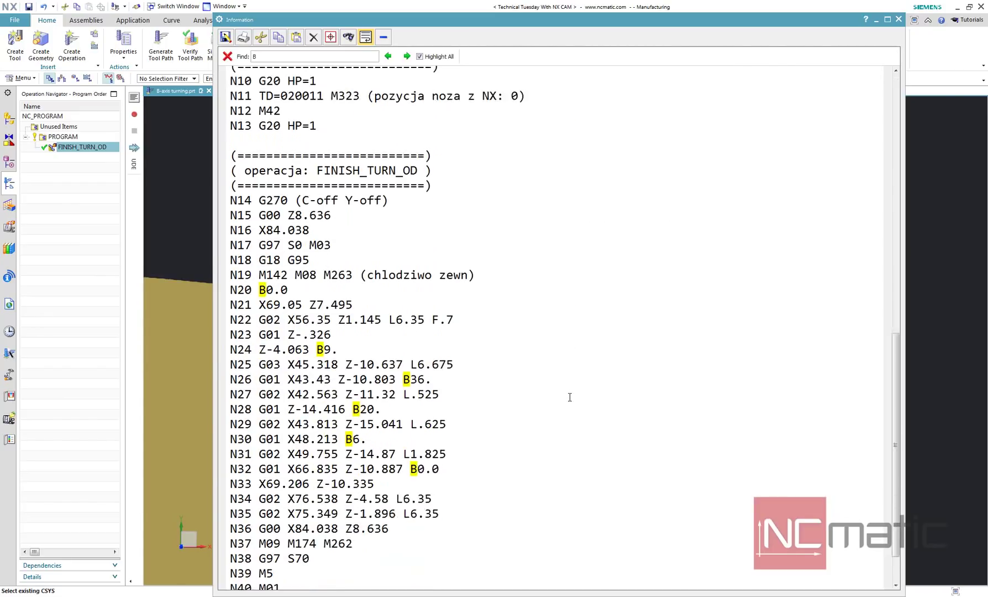
scroll(391, 354, down, 1)
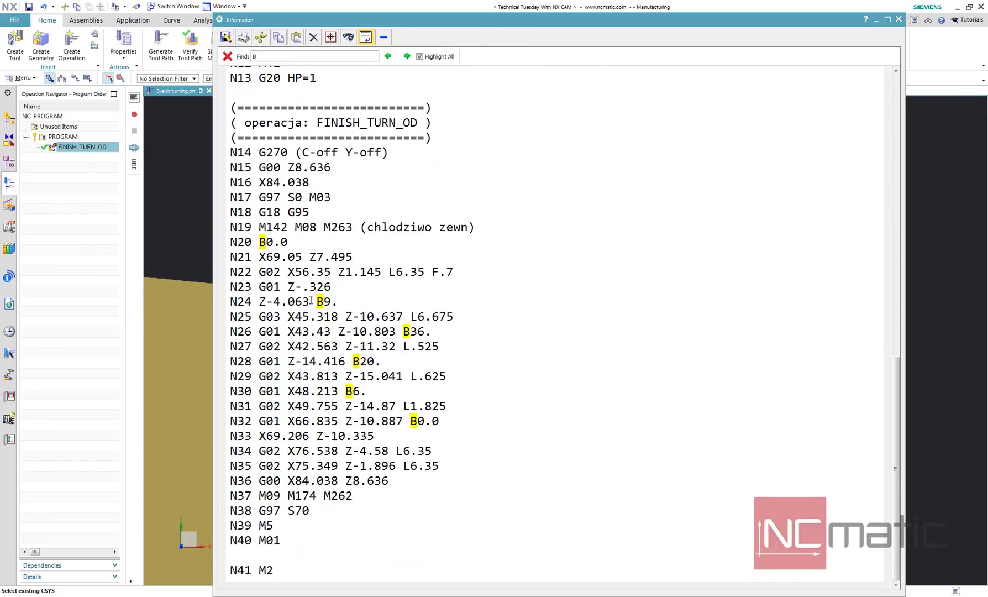
ctrl+scroll(405, 416, up, 1)
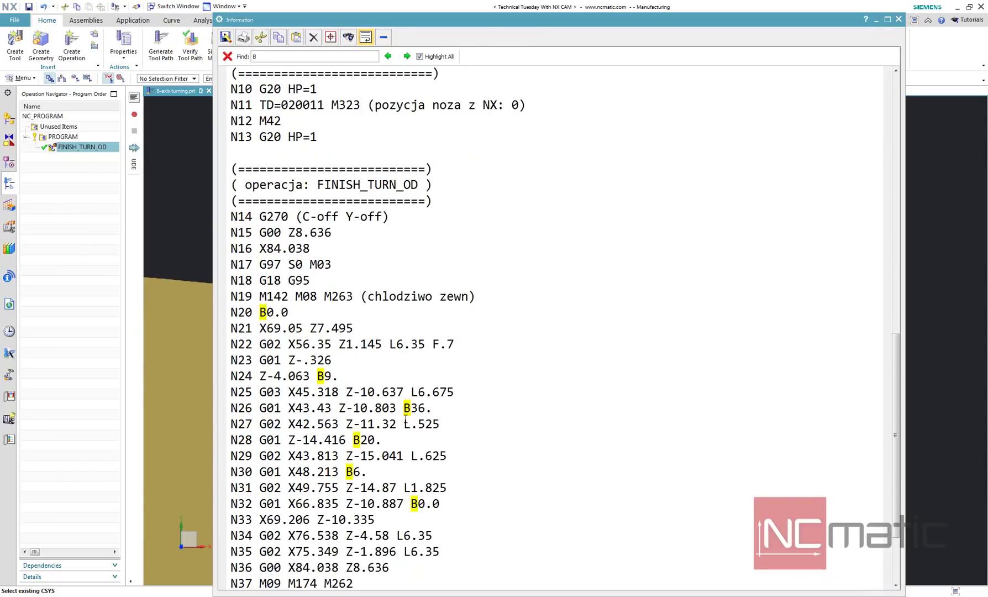
scroll(405, 418, down, 1)
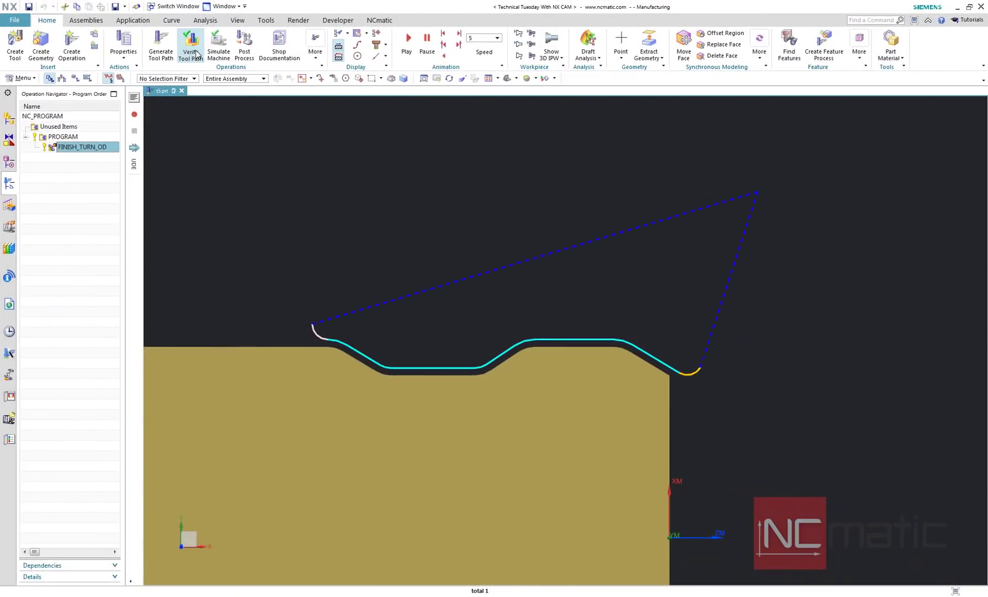
Replay FINISH_TURN_OD's tool path along the undercut at animation speed 6, then close the replay
click(190, 47)
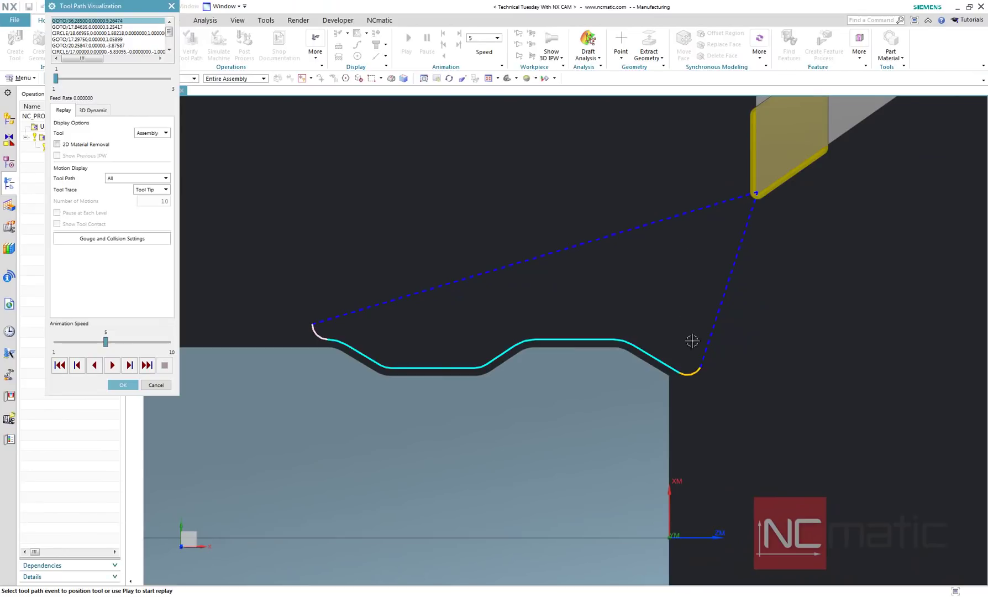
click(608, 337)
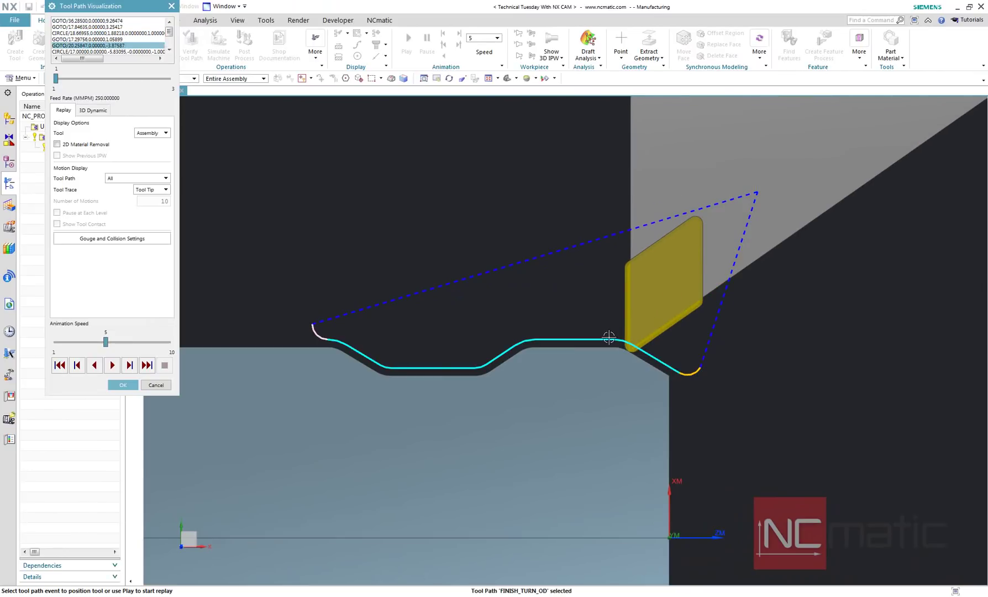
click(571, 338)
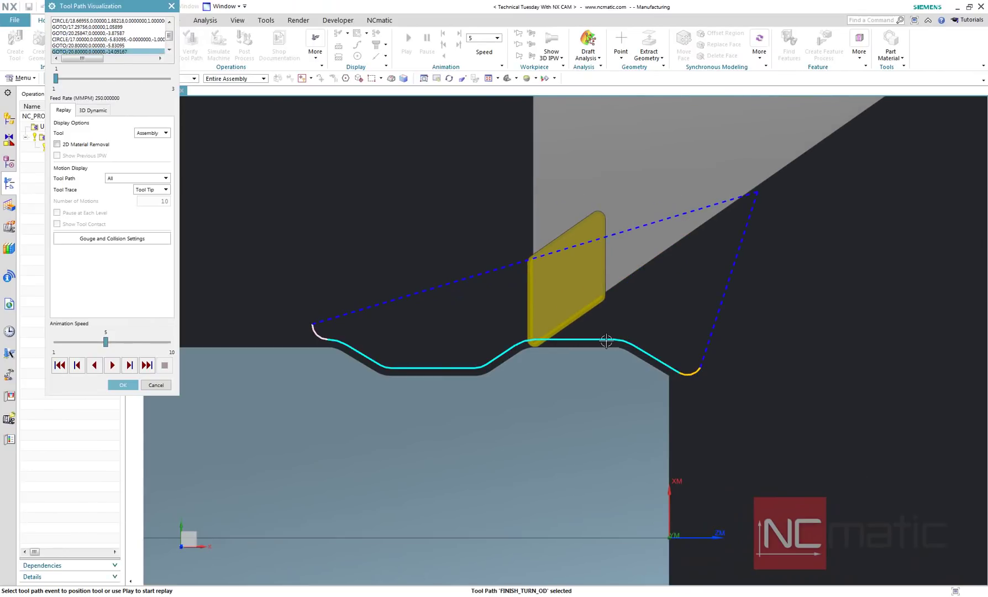
click(606, 340)
click(131, 343)
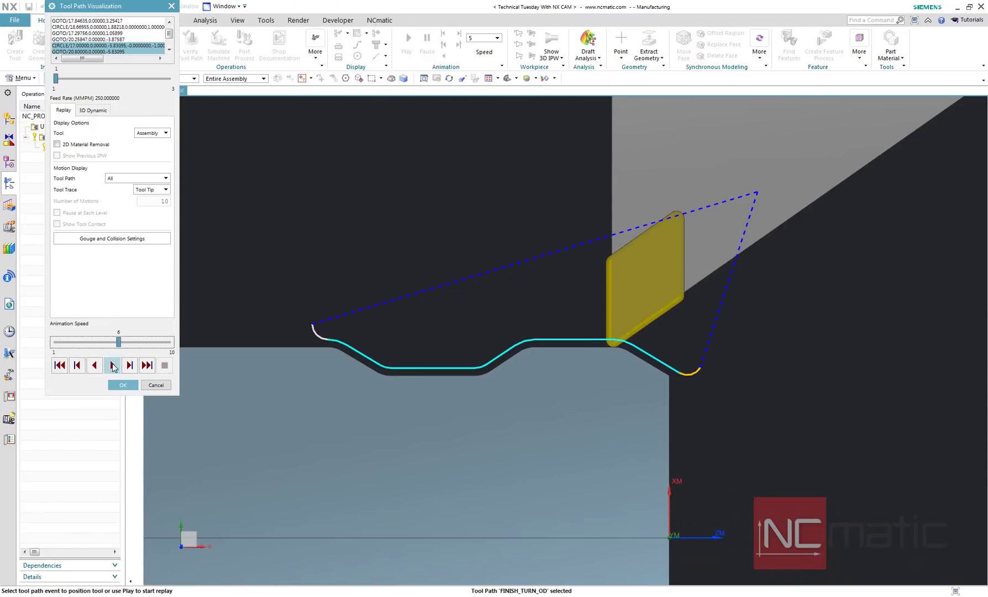
click(112, 365)
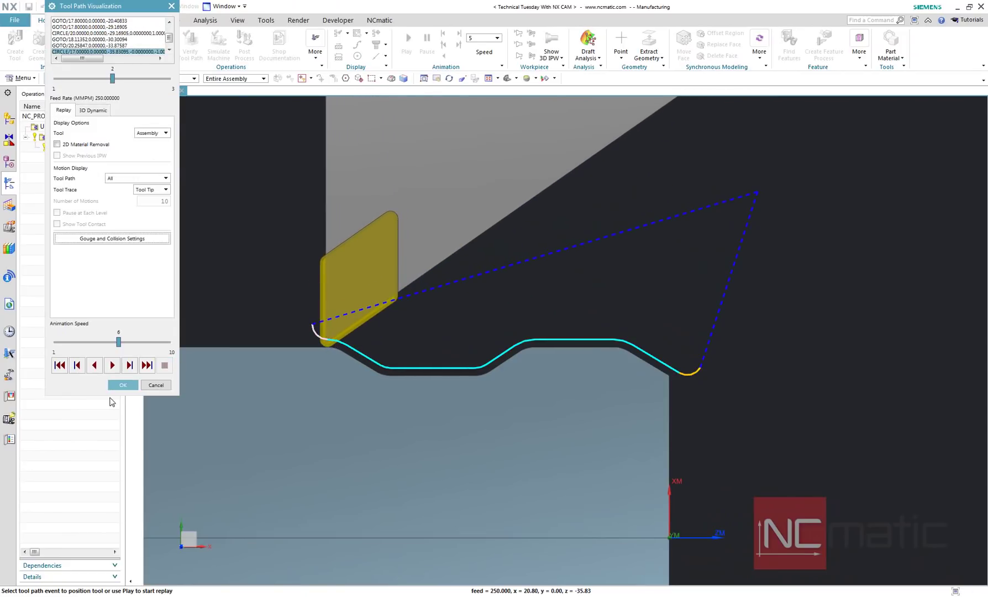
click(123, 385)
right_click(98, 152)
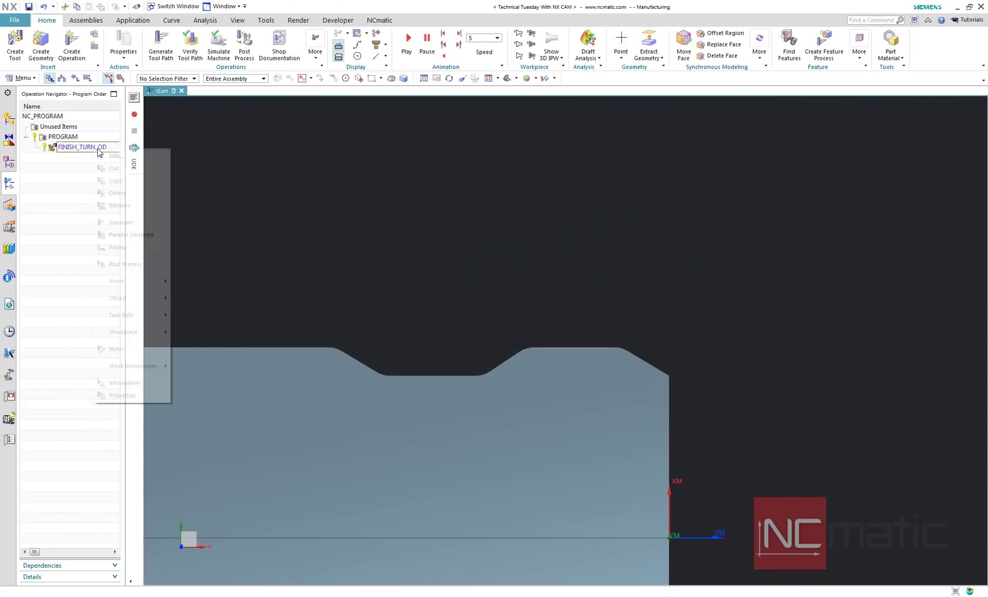
Copy FINISH_TURN_OD, paste it under PROGRAM, and edit the new FINISH_TURN_OD_COPY
click(129, 180)
right_click(108, 148)
click(130, 194)
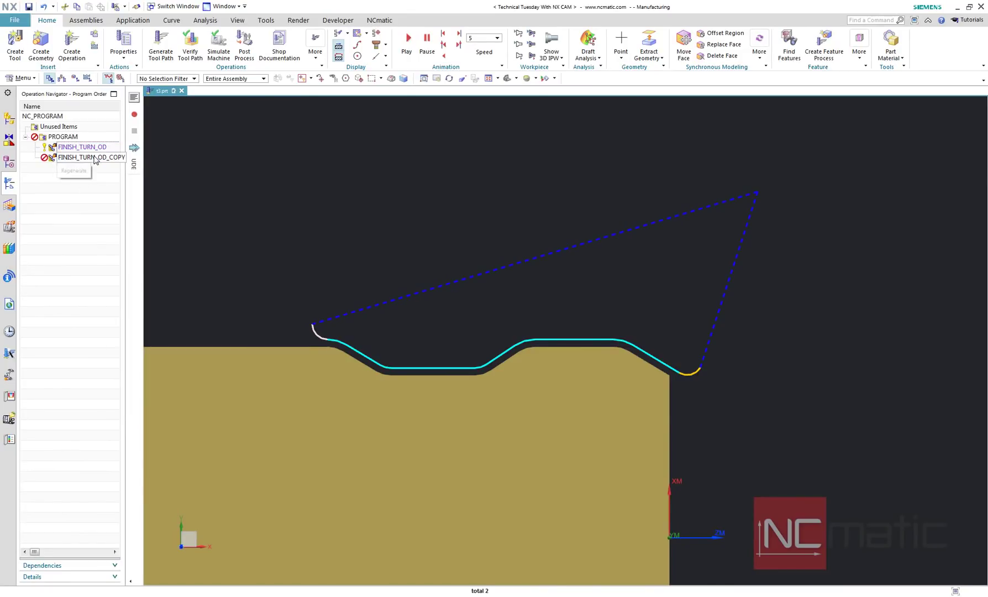
double_click(95, 160)
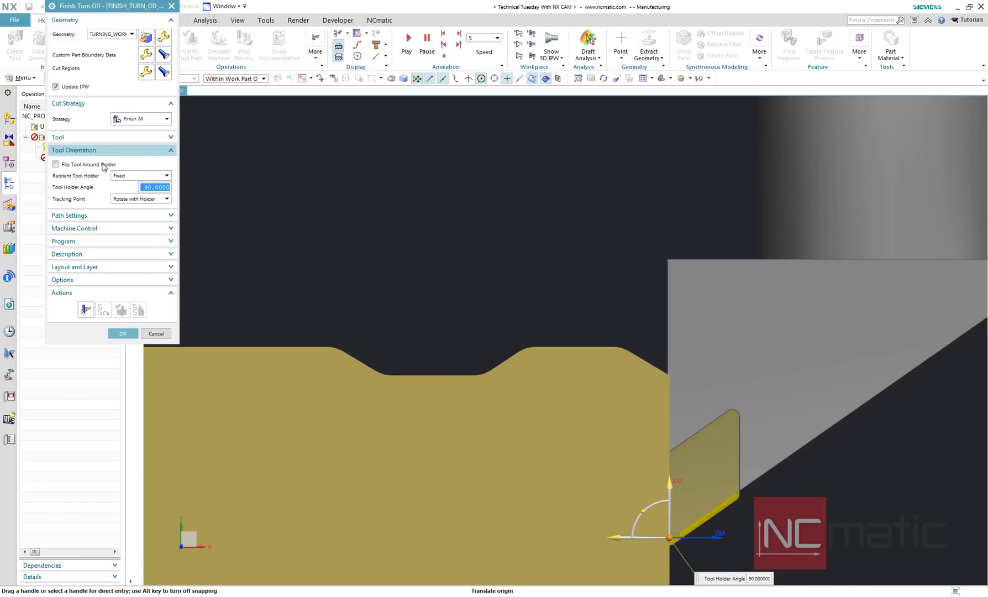
Set tool holder reorientation to Variable with Relative interpolation and Clearance Angle input mode
click(149, 177)
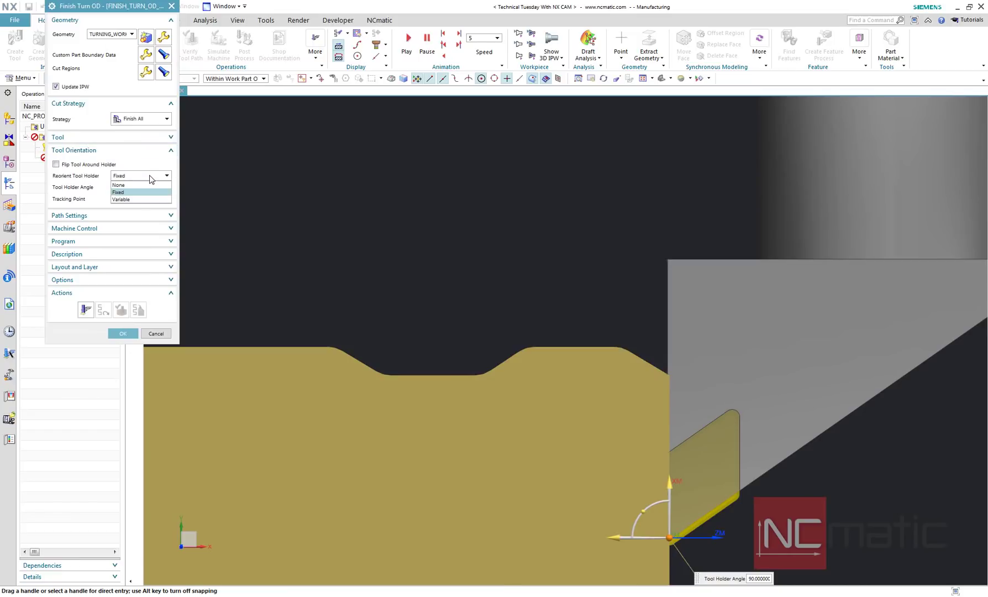
click(127, 200)
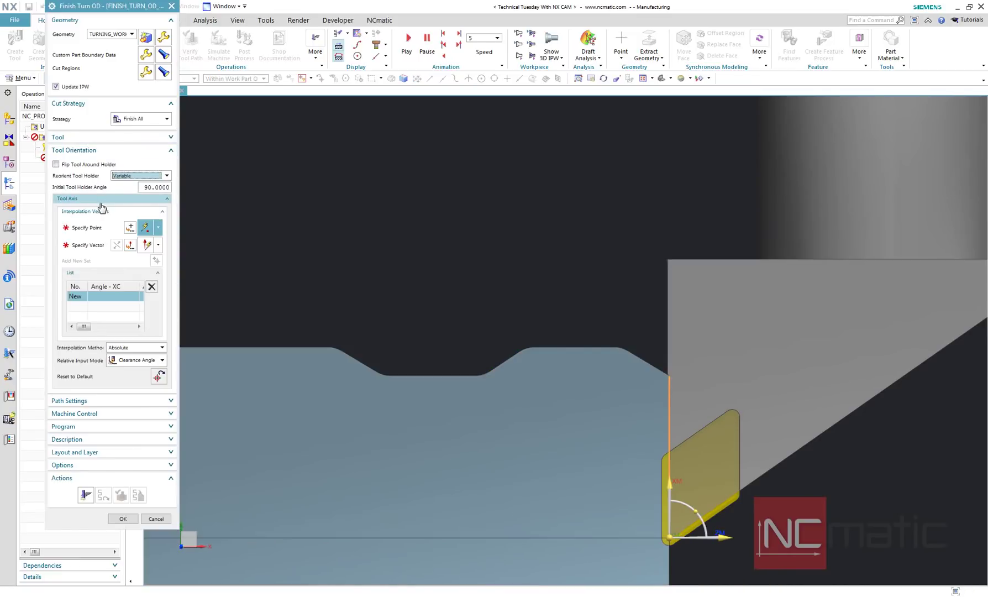
click(78, 226)
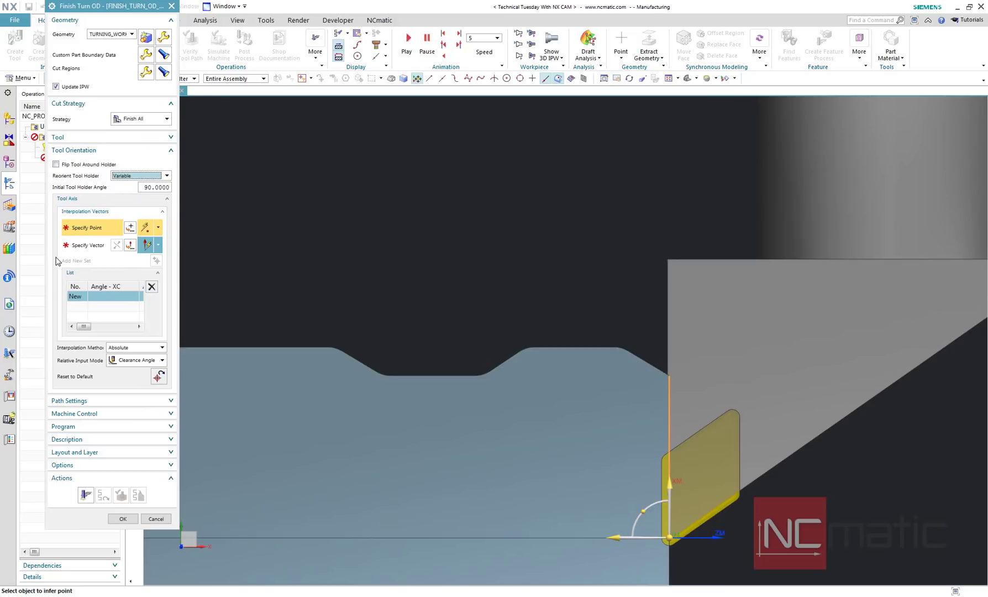
click(161, 346)
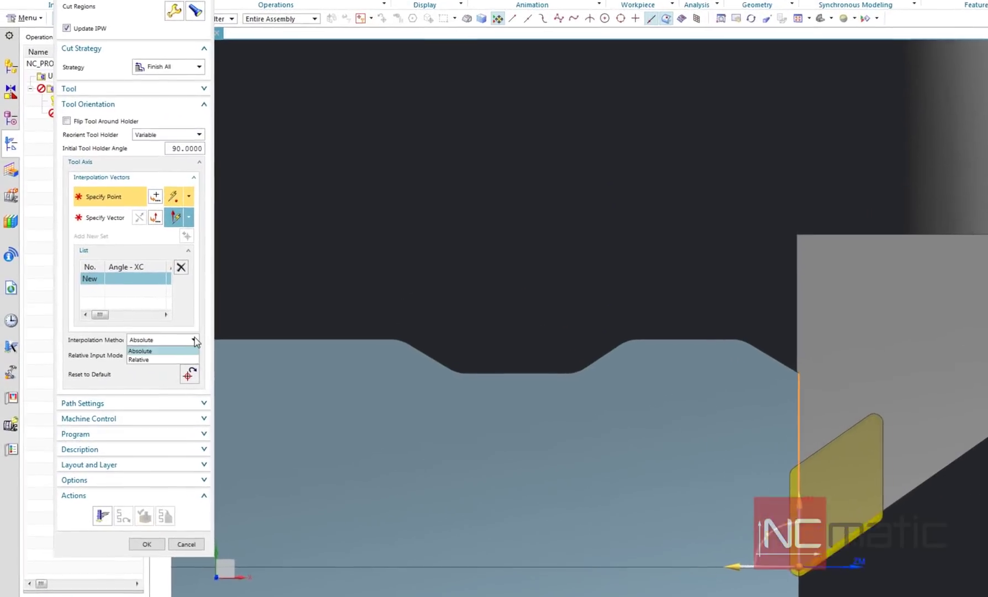
click(168, 357)
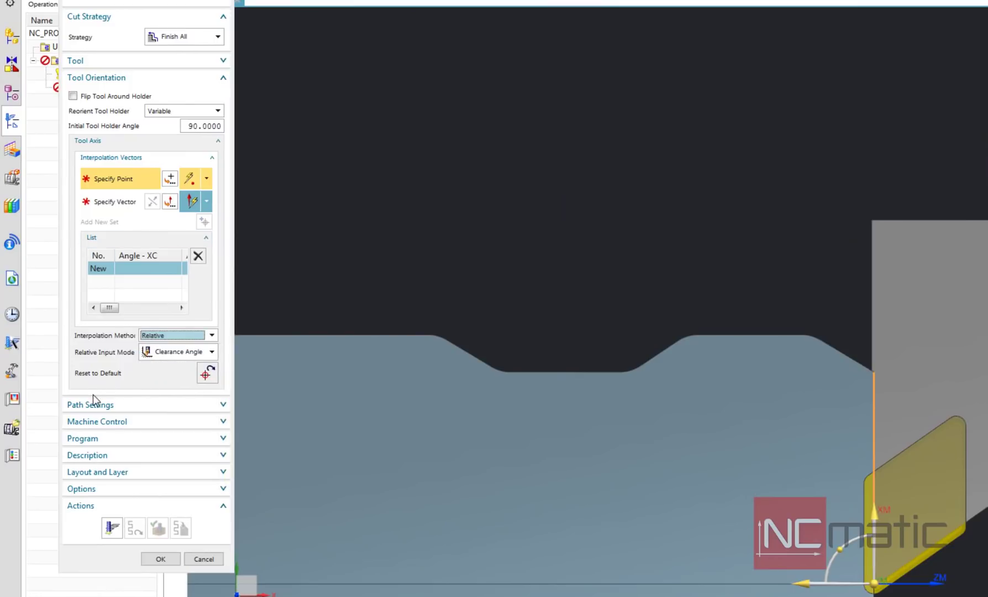
click(203, 354)
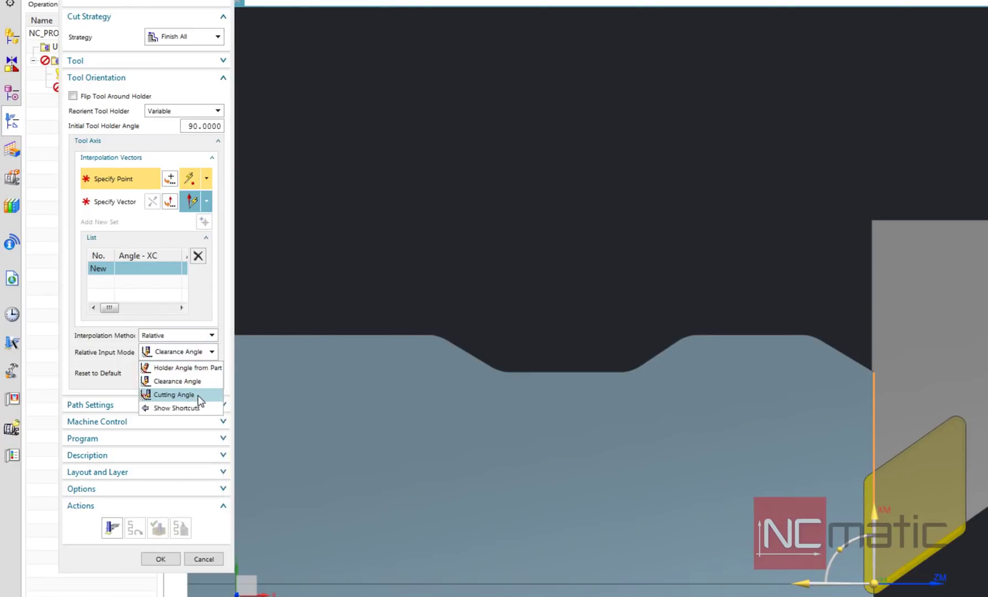
click(104, 379)
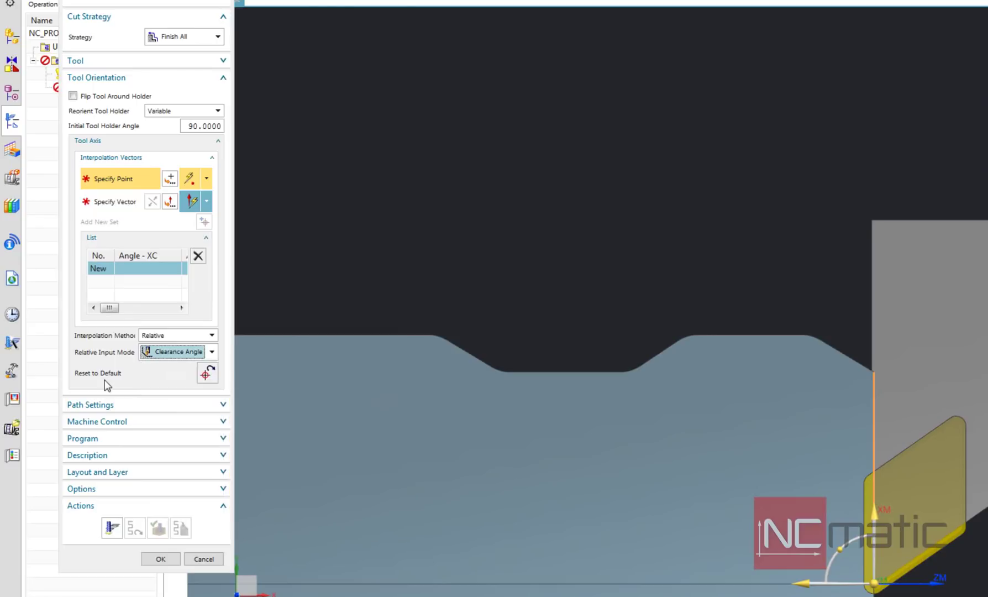
Place the interpolation point on the part edge, tilt the holder to 55° from XC, and generate the toolpath
mouse_move(111, 373)
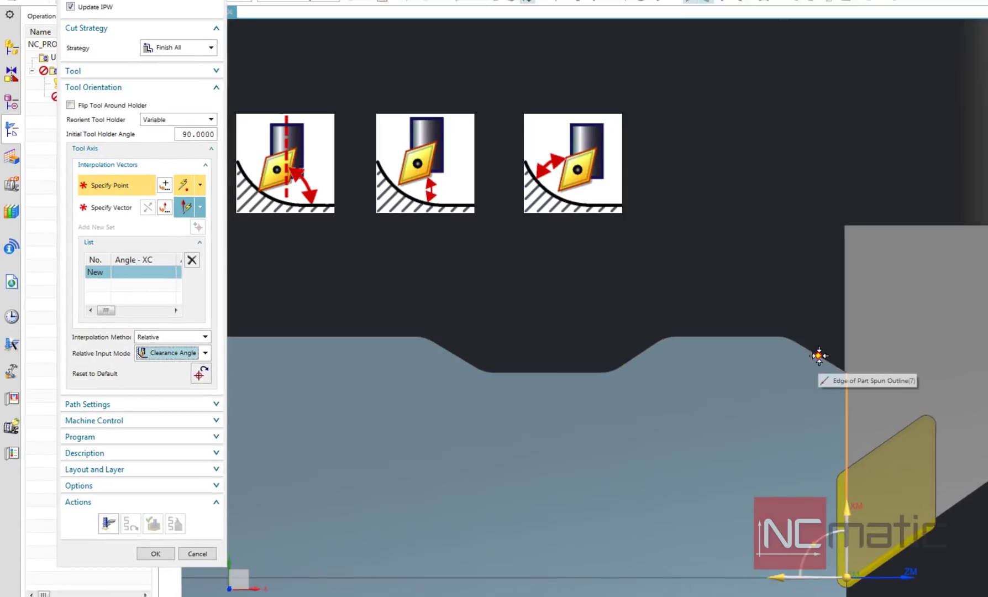
click(864, 365)
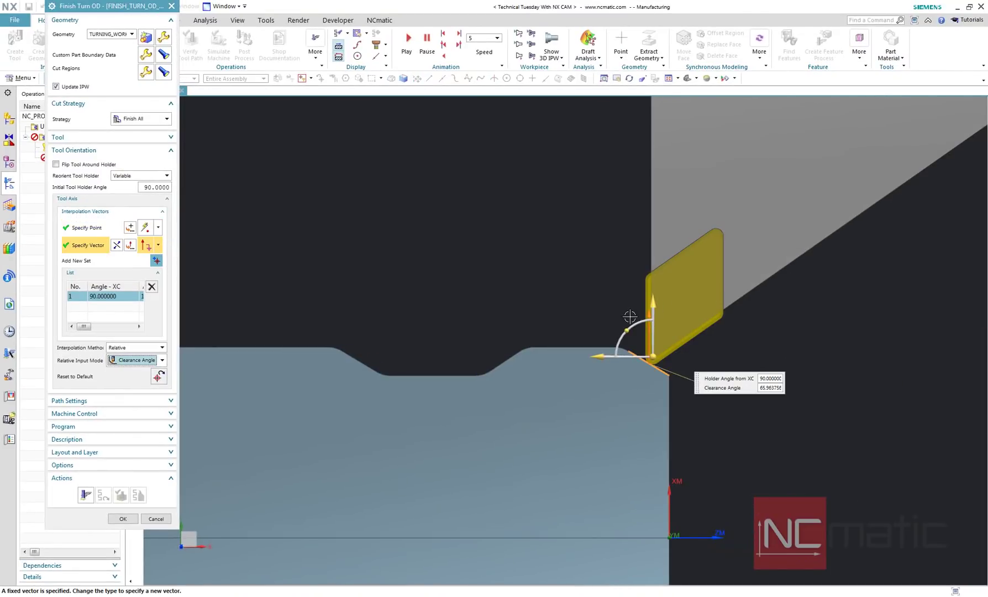
drag(623, 325, 646, 314)
scroll(526, 430, down, 2)
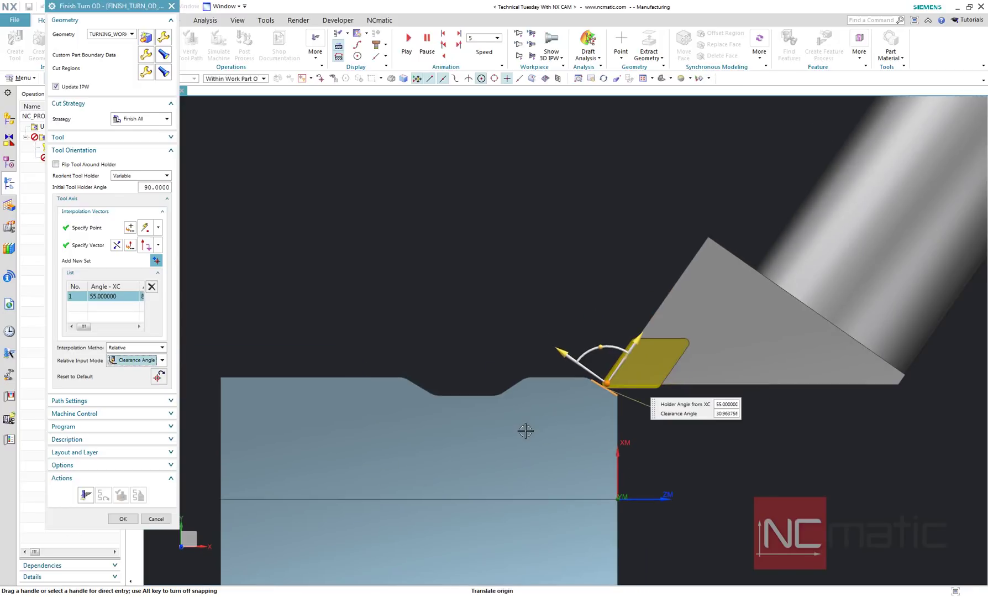
scroll(662, 398, up, 2)
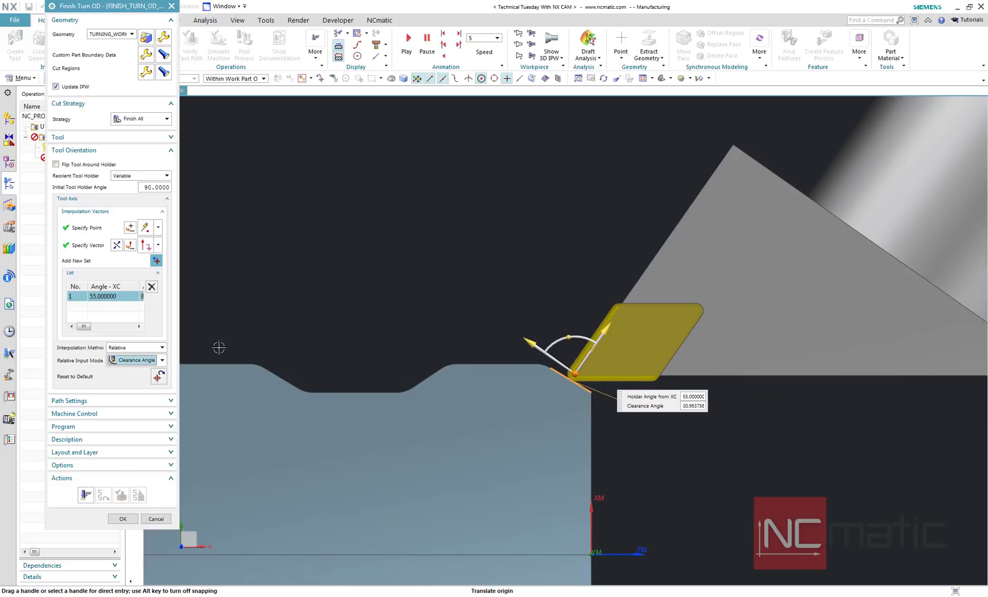
click(86, 494)
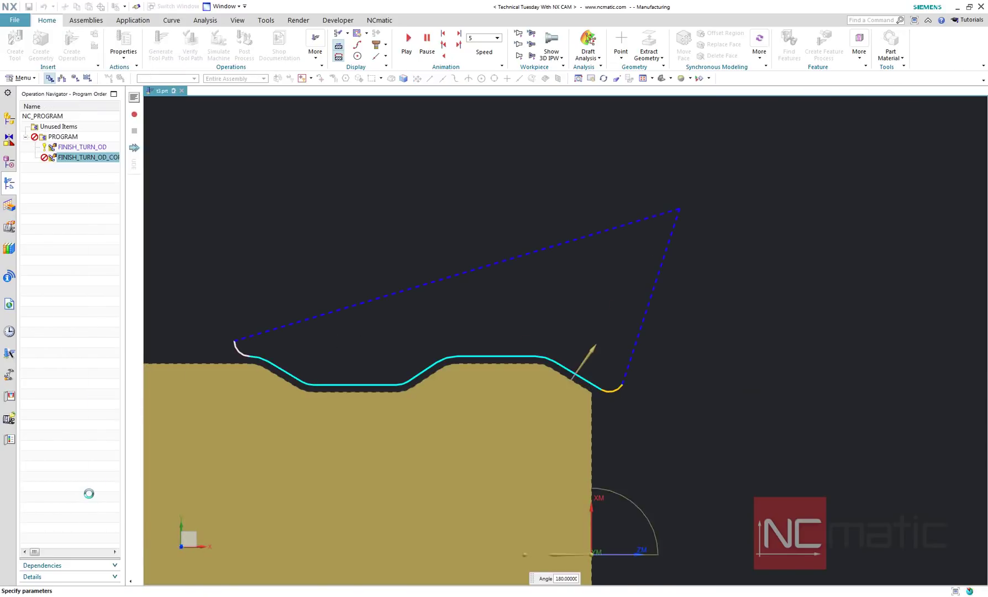
Replay FINISH_TURN_OD_COPY's new toolpath at speeds 5 then 6, stop it, and close the replay
click(117, 501)
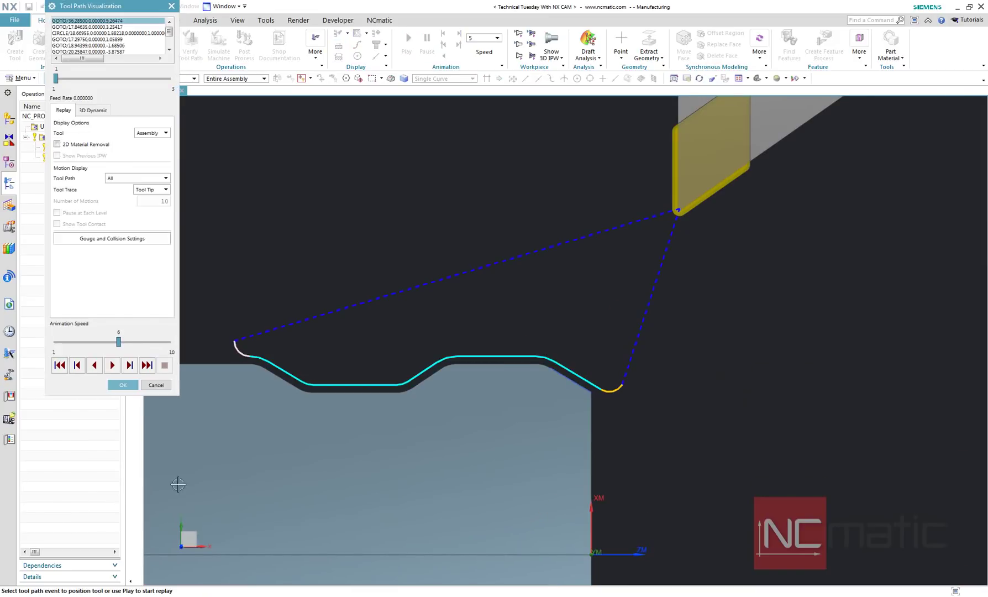
click(587, 375)
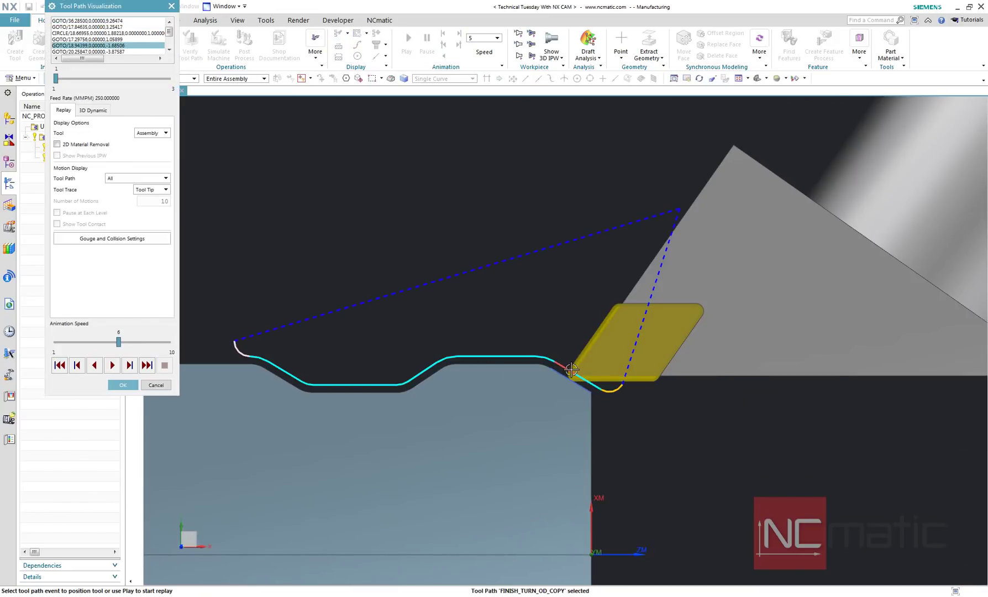
click(571, 369)
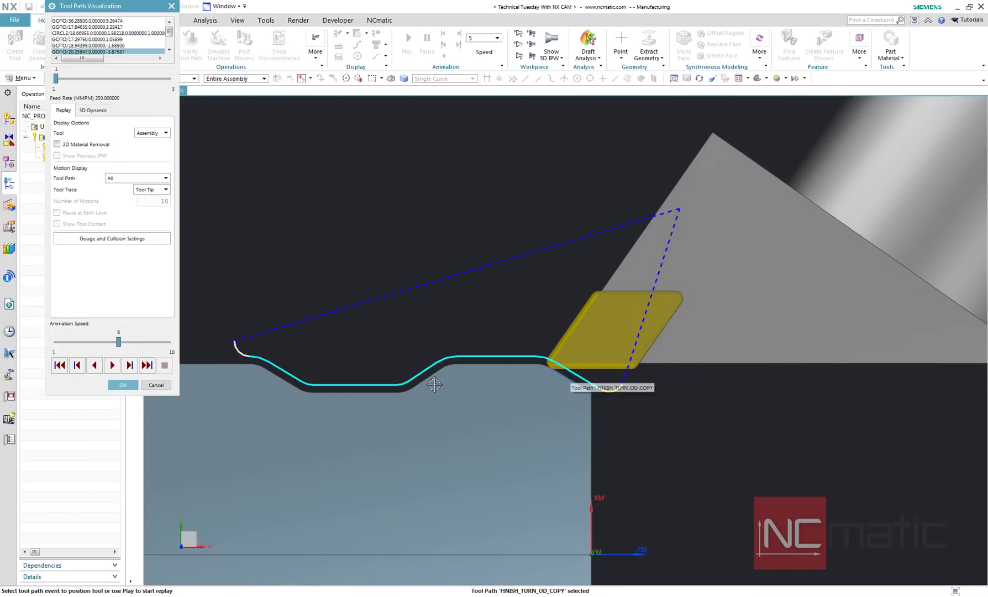
drag(119, 341, 105, 341)
click(112, 364)
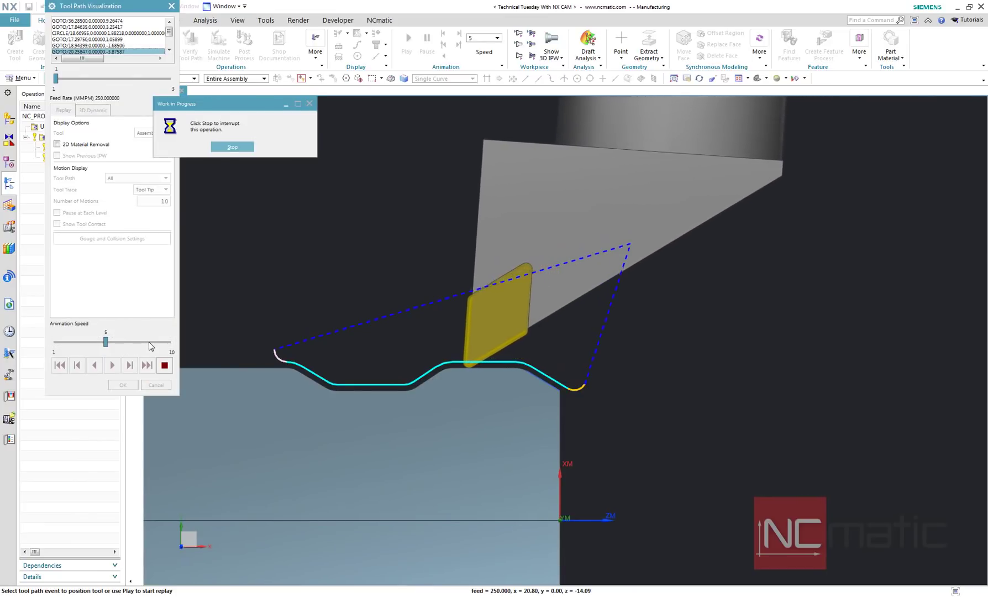
click(149, 340)
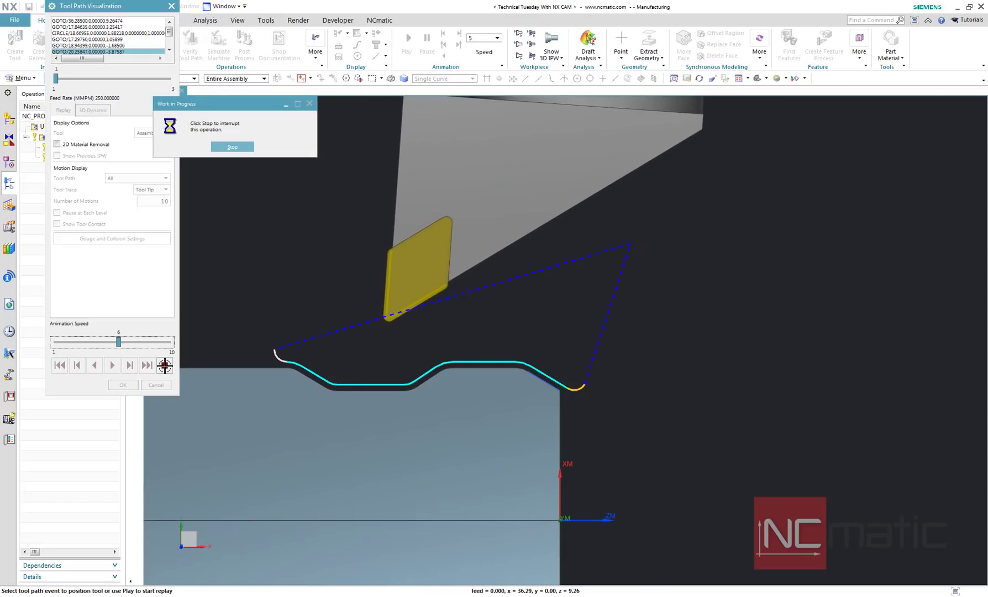
click(164, 365)
click(122, 384)
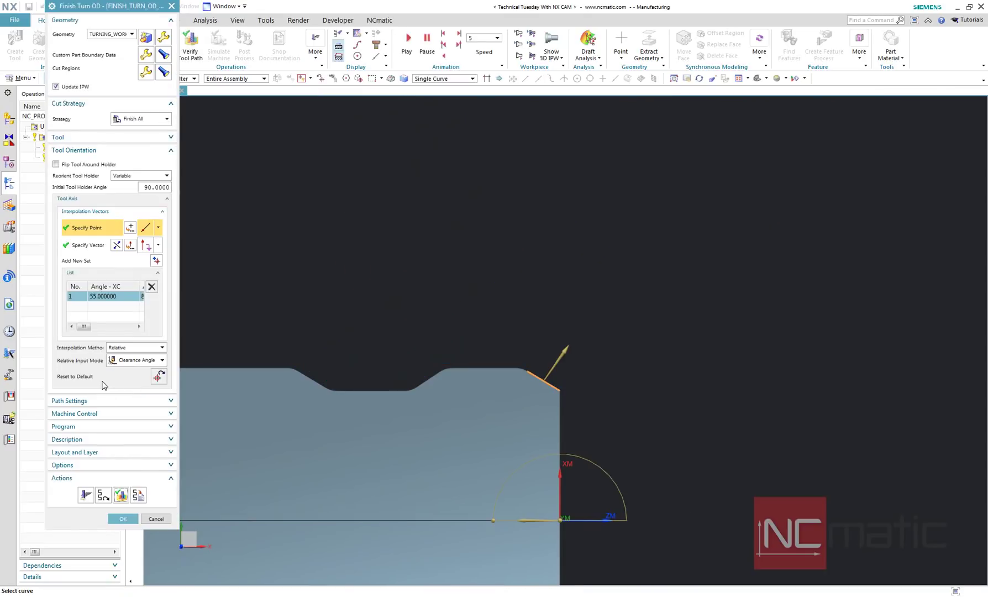
Rotate the tool axis vector from 55° to 70°, regenerate the toolpath, and start its replay
click(87, 246)
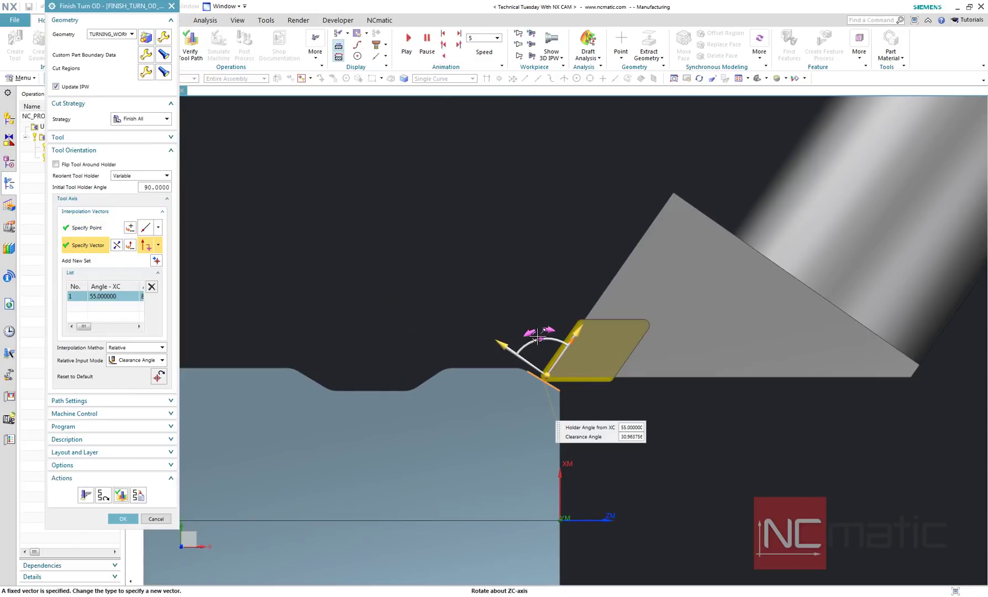
drag(533, 332, 528, 331)
drag(525, 329, 523, 329)
click(86, 495)
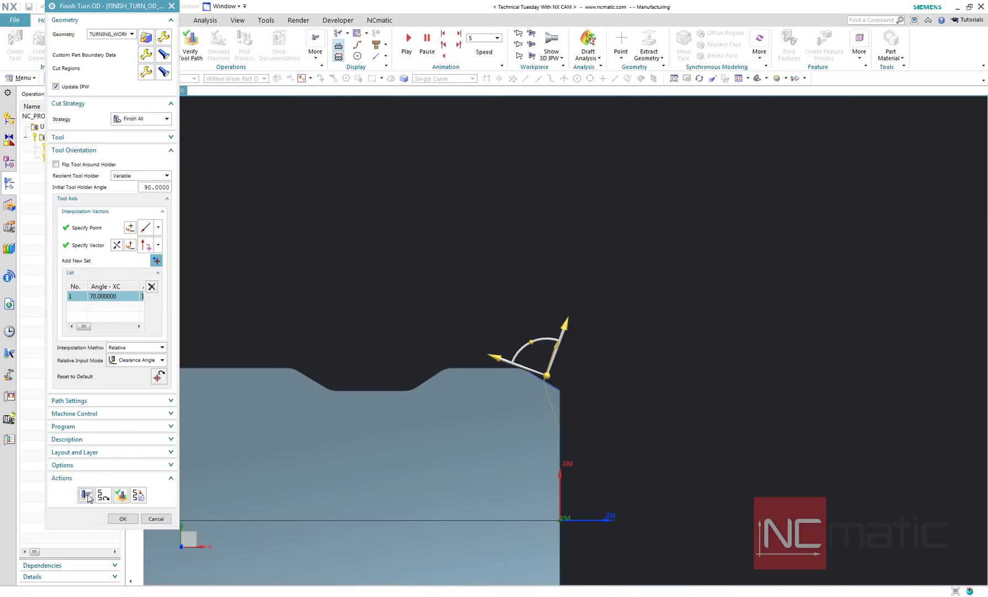
middle_click(87, 496)
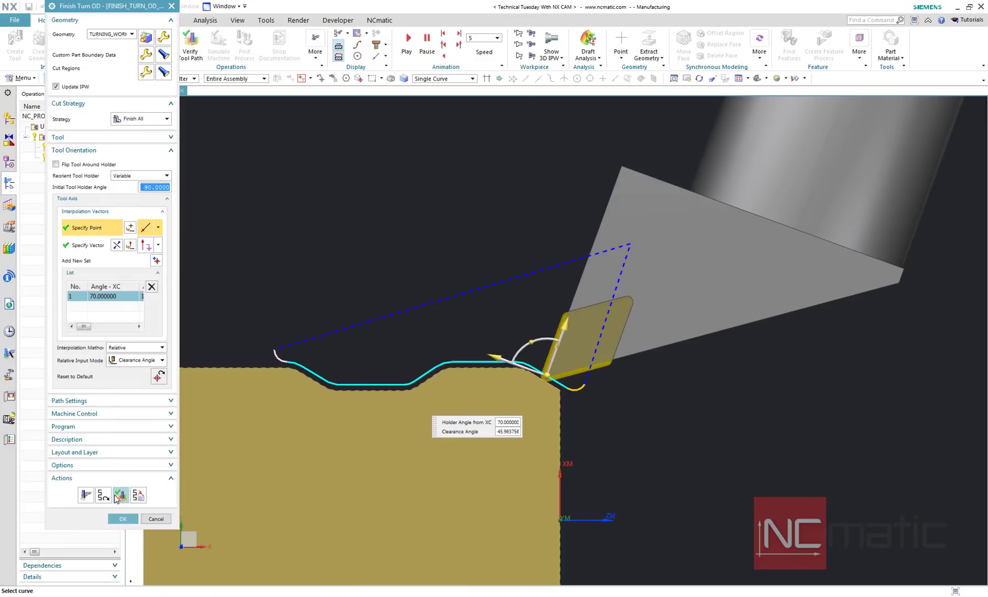
click(121, 496)
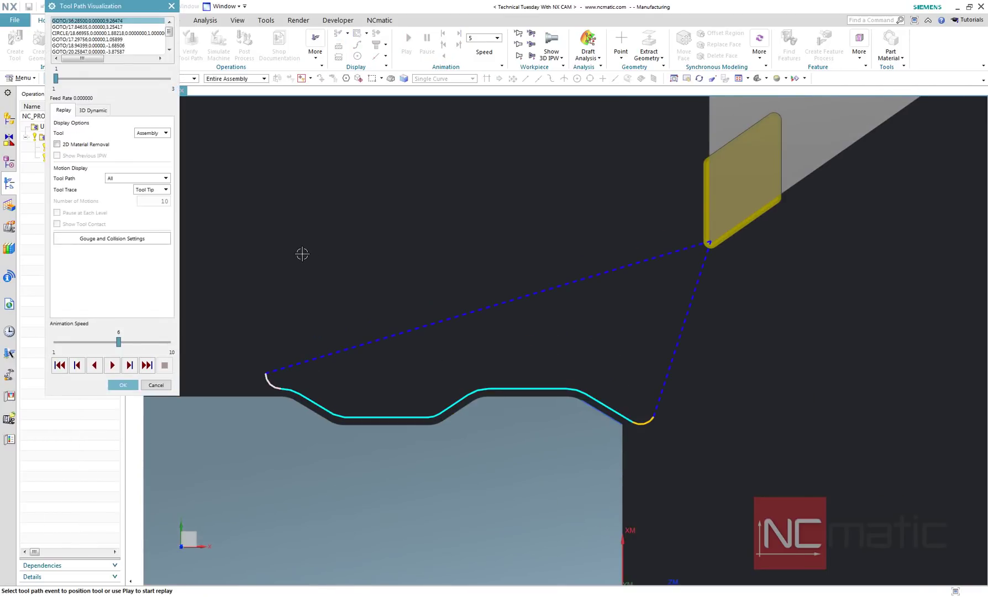
Replay the 70° toolpath to its end at speeds 7 and 6, then close the replay
scroll(302, 254, up, 1)
drag(118, 342, 131, 341)
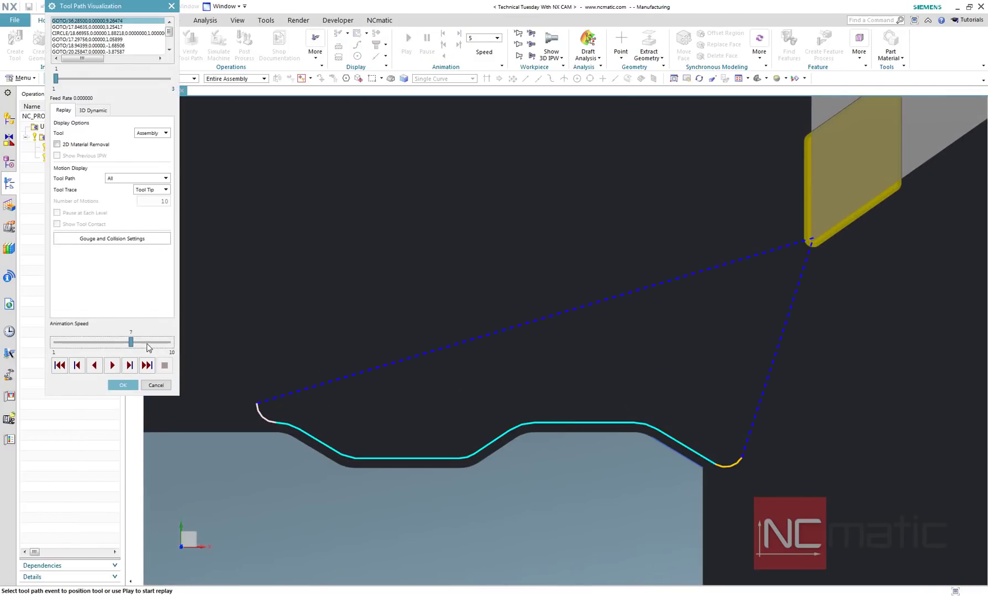
click(130, 364)
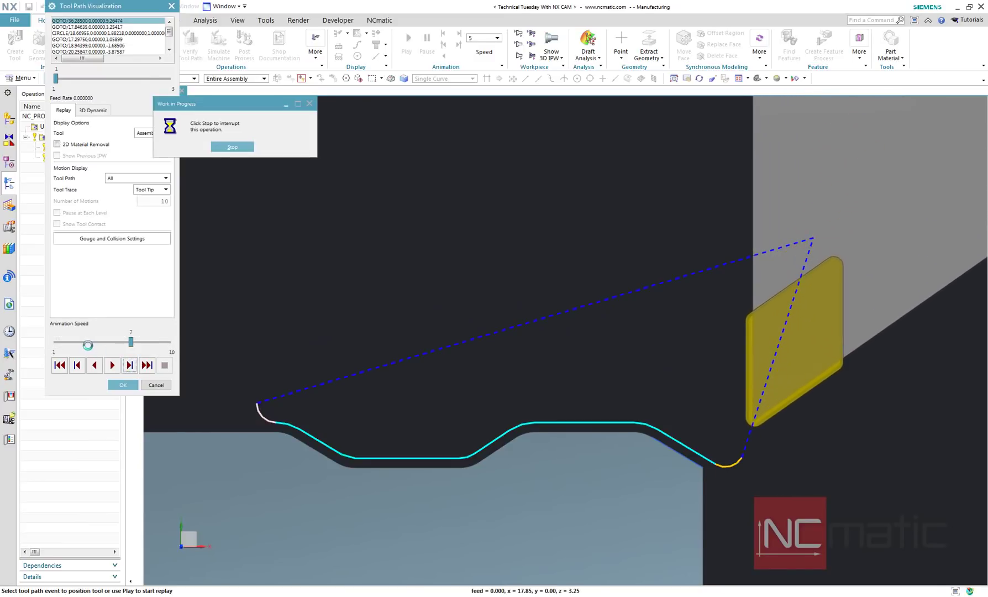
click(81, 344)
click(117, 364)
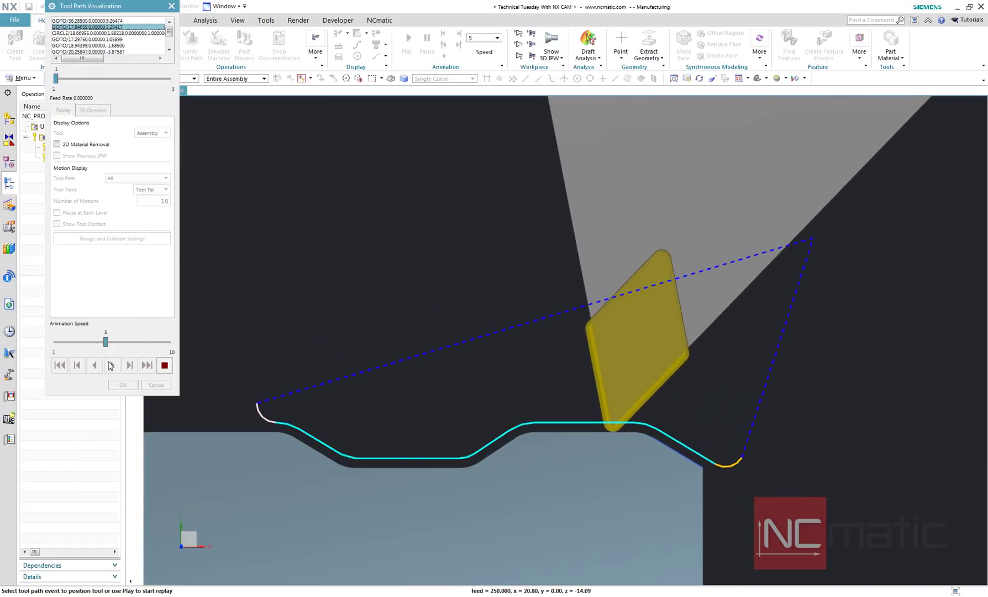
click(145, 343)
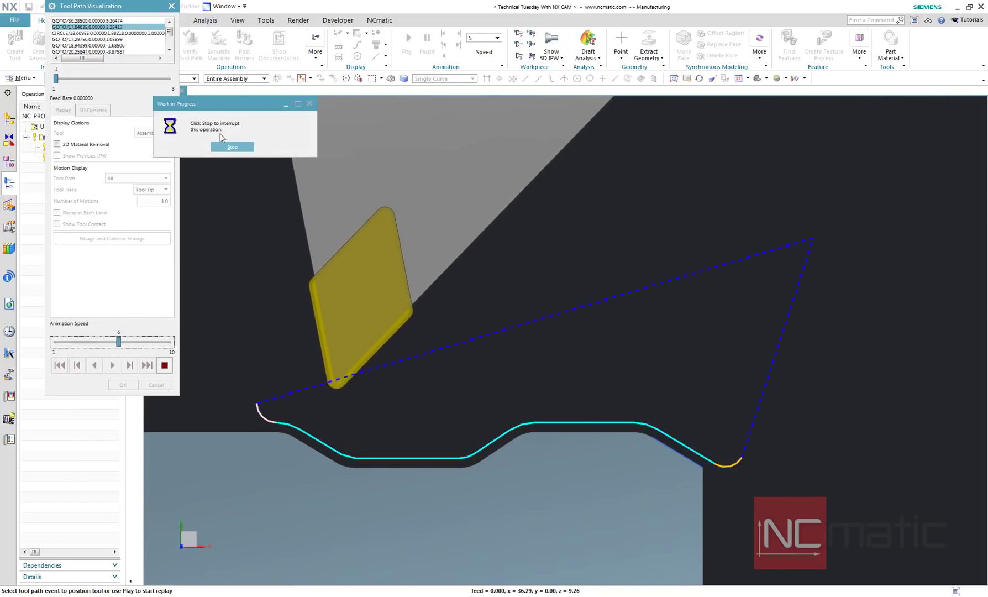
click(243, 148)
scroll(327, 401, down, 5)
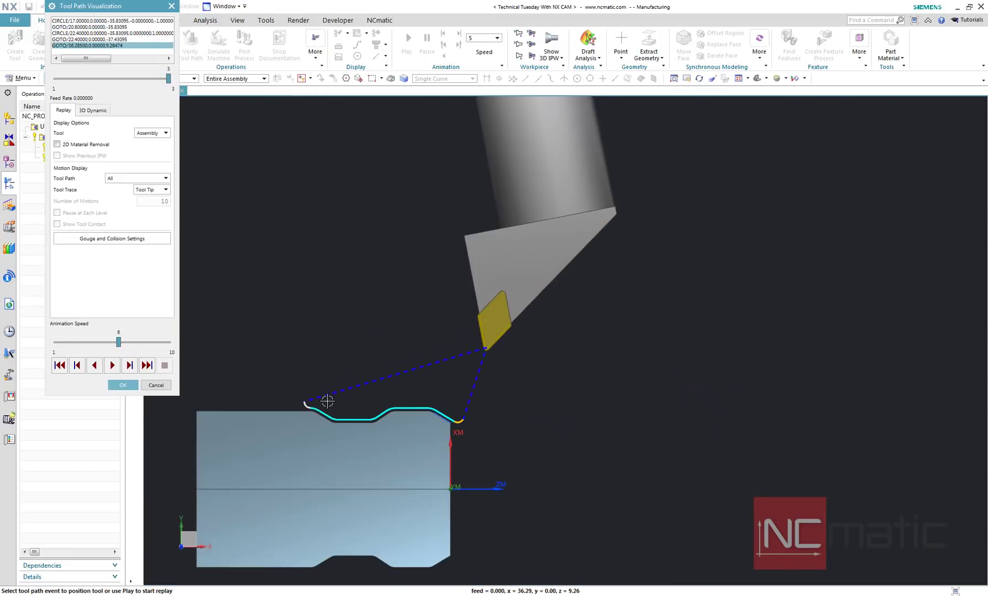
click(123, 385)
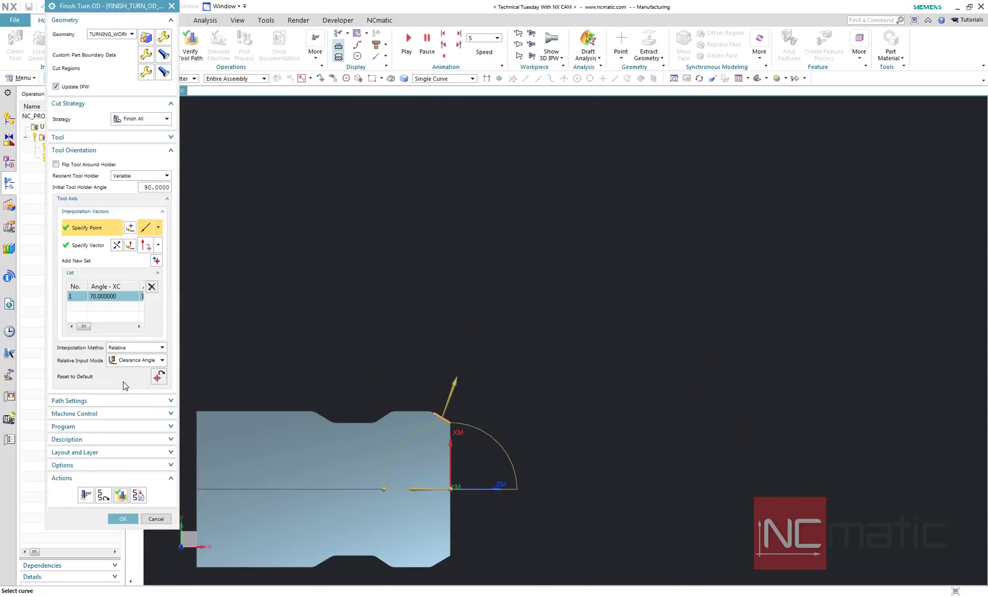
Replay the toolpath at speed 5, stop it partway, and close the replay
click(127, 495)
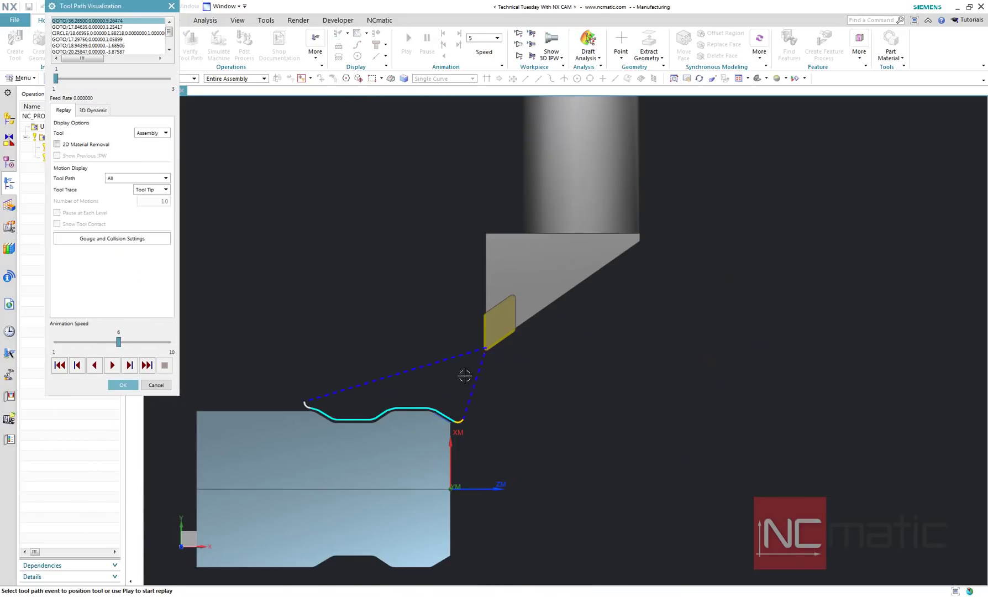
click(464, 376)
scroll(481, 412, up, 4)
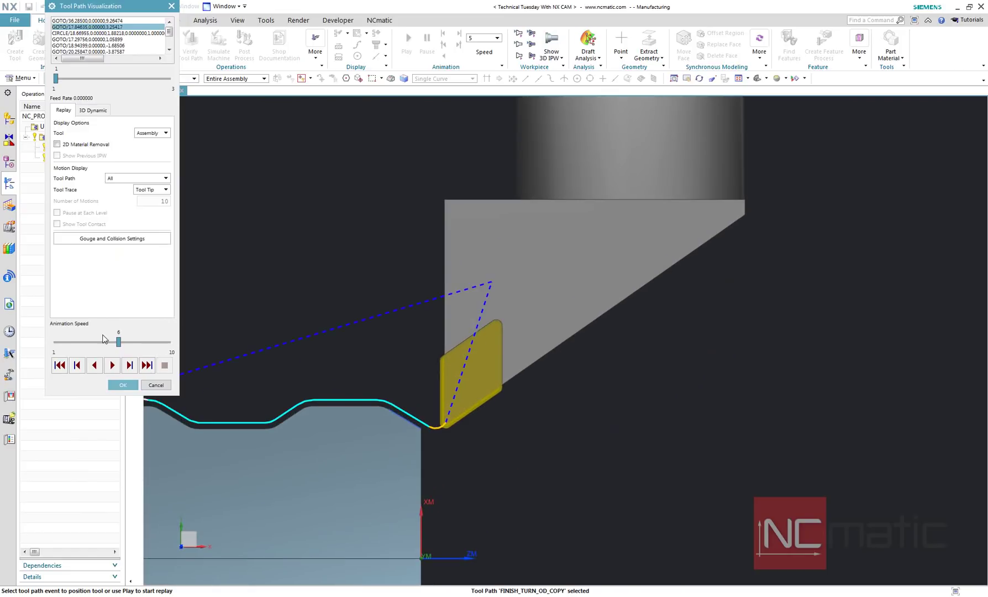
click(105, 342)
click(113, 365)
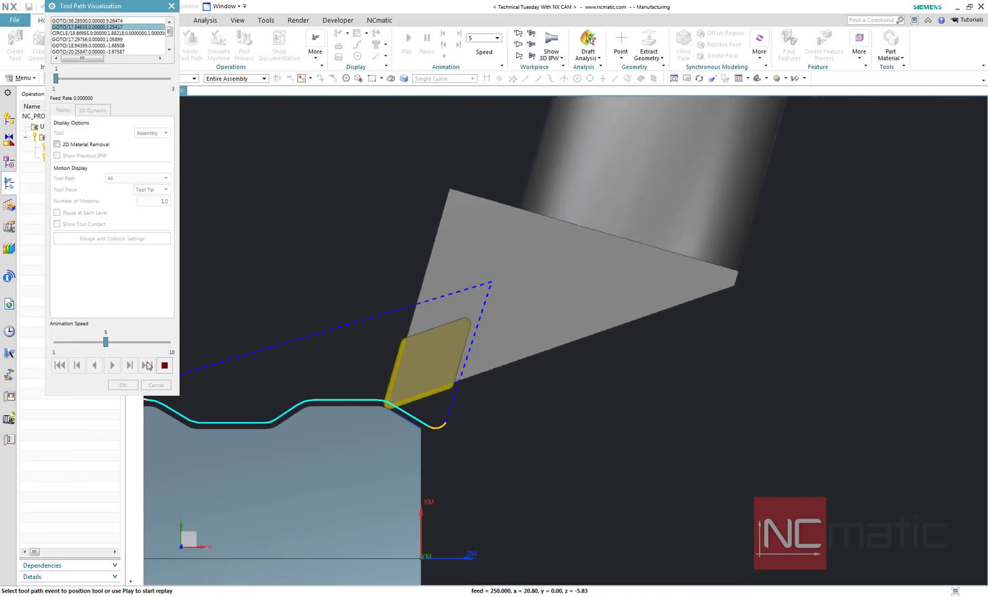
click(164, 365)
click(123, 385)
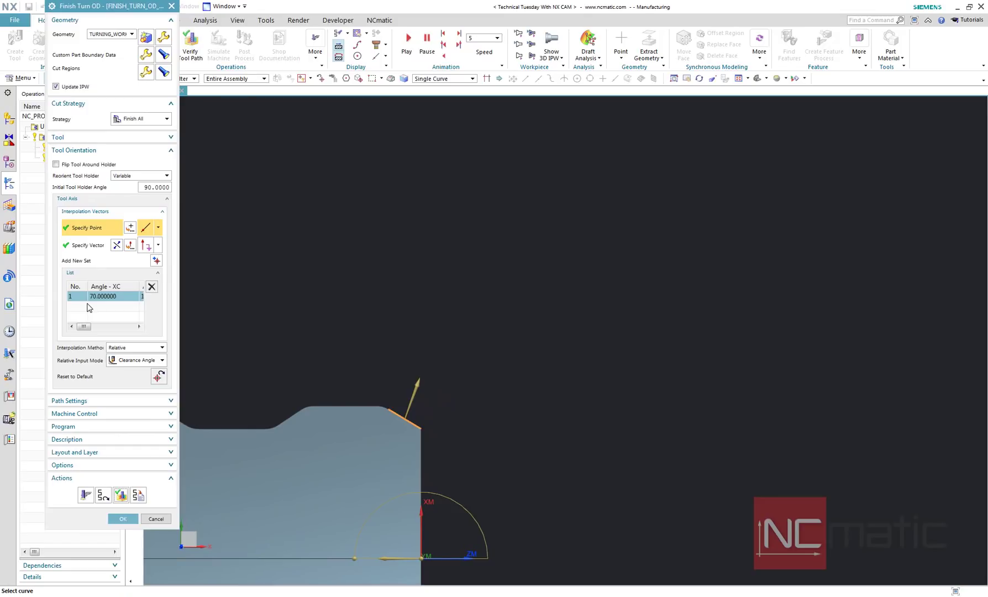
Change the Initial Tool Holder Angle from 90 to 70, regenerate the toolpath, and start its replay
click(165, 187)
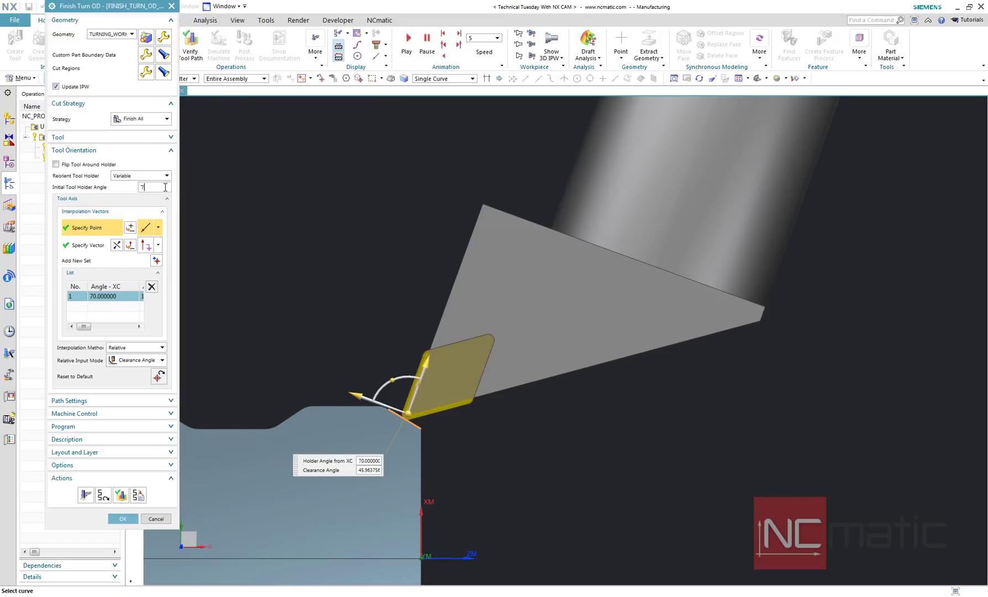
key(Return)
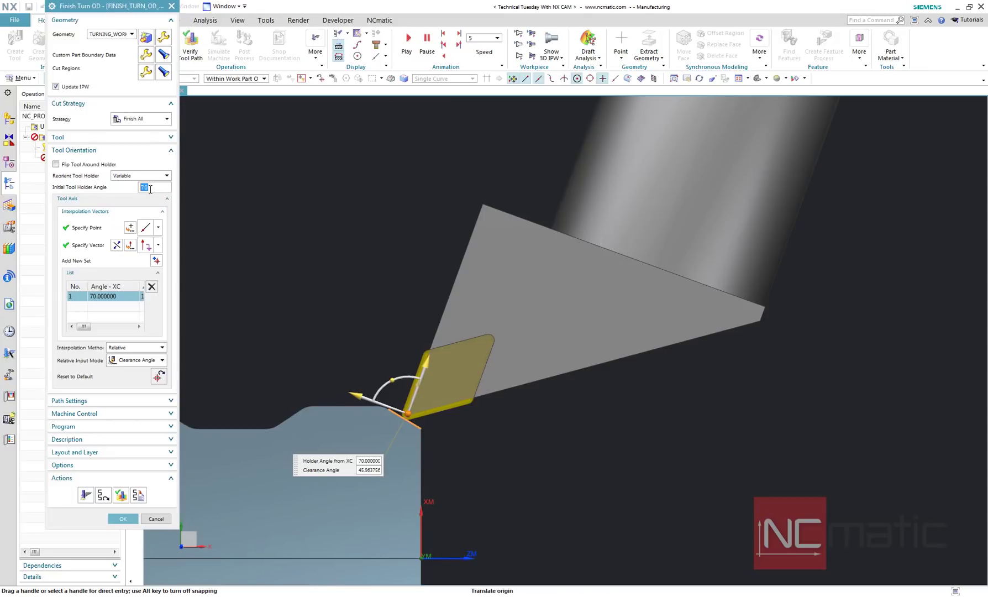
click(85, 495)
middle_click(86, 502)
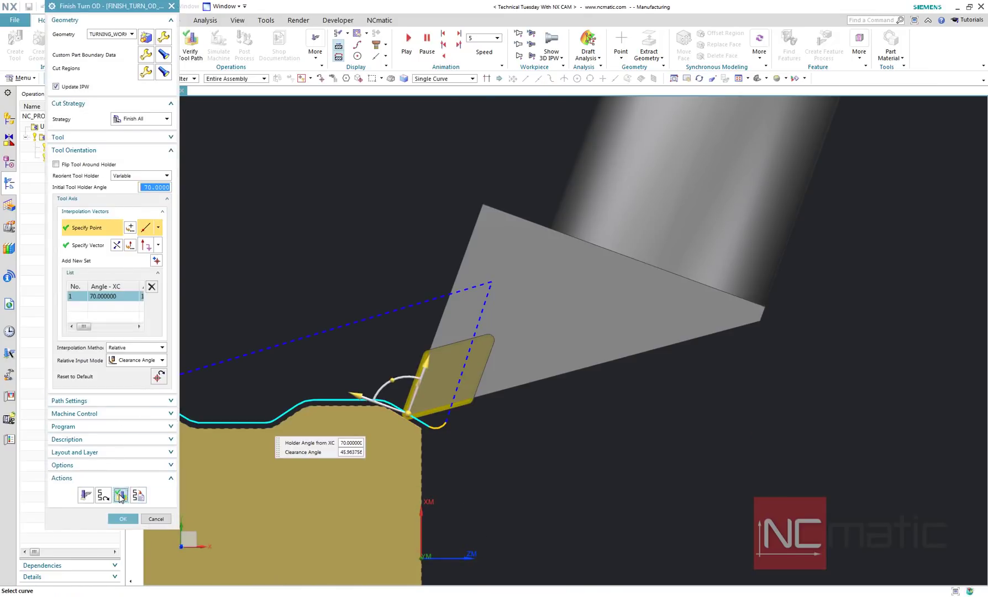
click(120, 494)
scroll(432, 539, down, 3)
scroll(452, 452, up, 6)
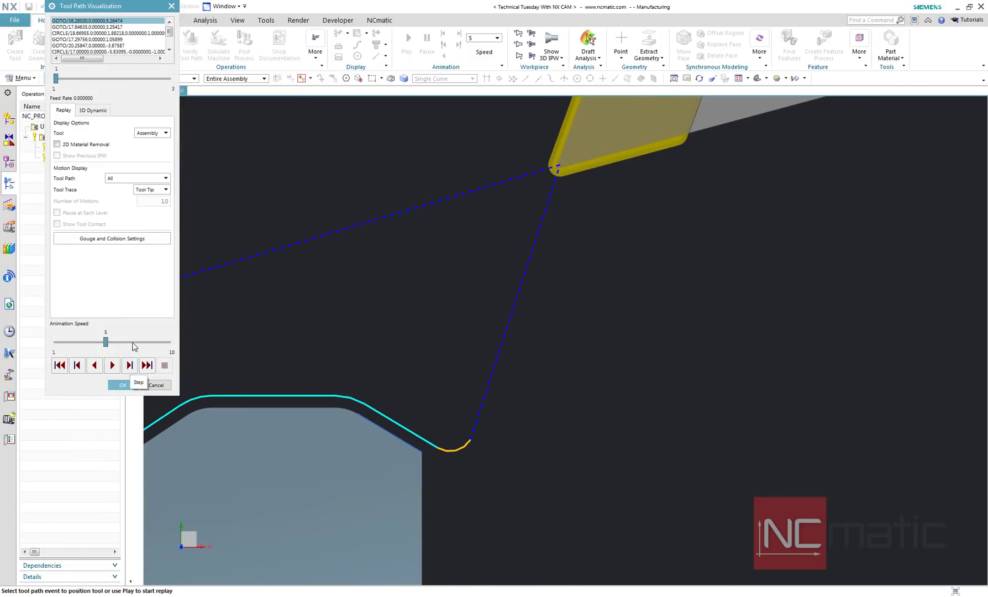
Replay the 70° initial-angle toolpath at speed 7, stop it at the end, and close it
click(134, 346)
click(129, 364)
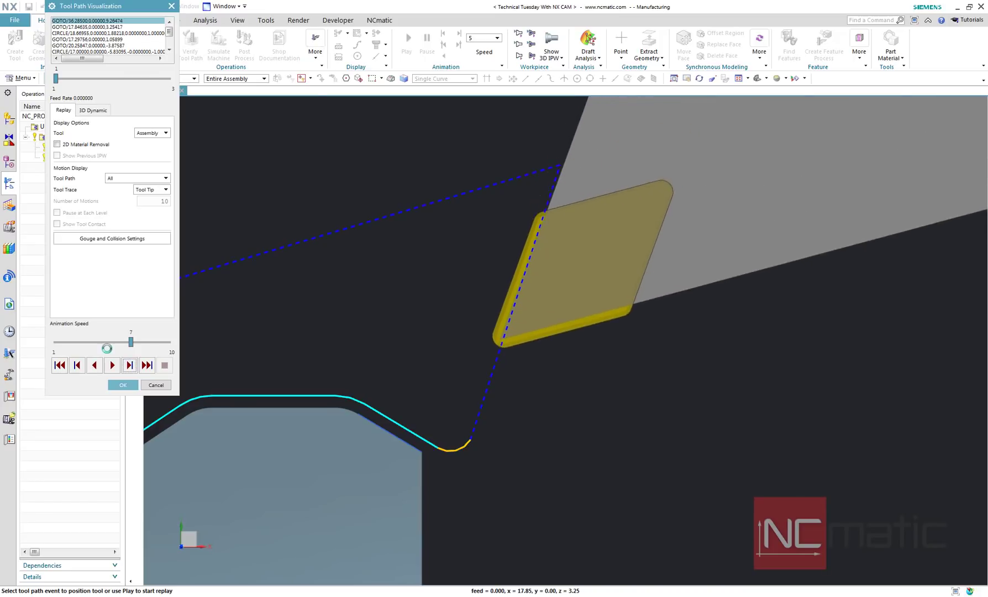
click(85, 342)
click(112, 365)
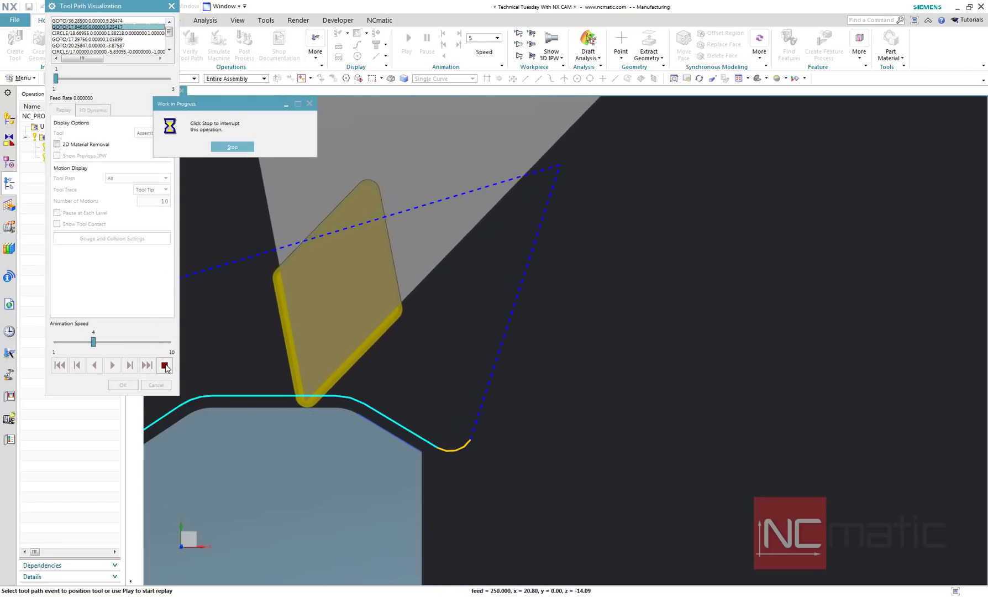
click(243, 147)
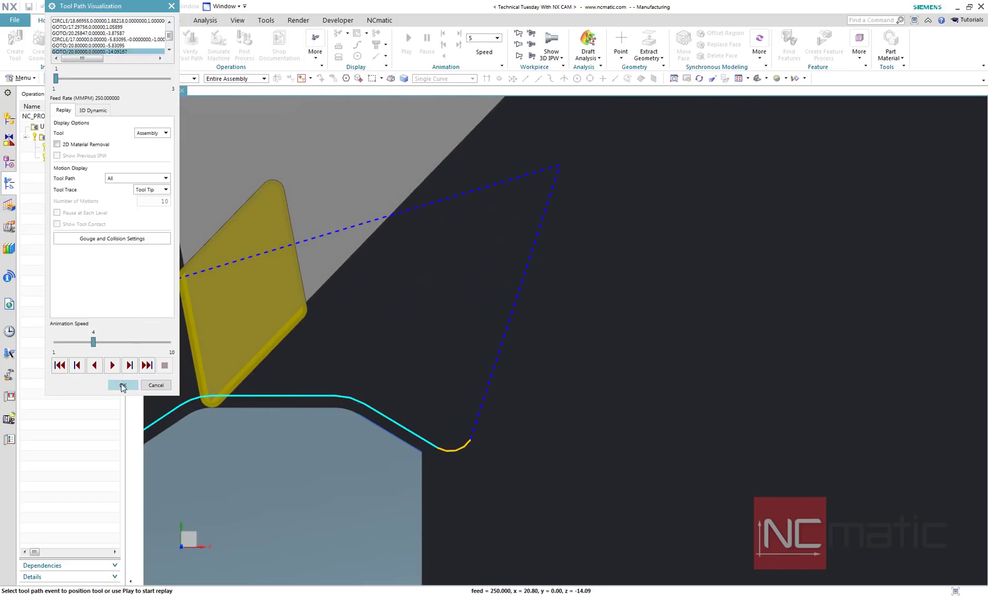
click(122, 385)
Zoom out and reopen the Verify replay to view the full 70° toolpath around the undercut
scroll(707, 417, down, 2)
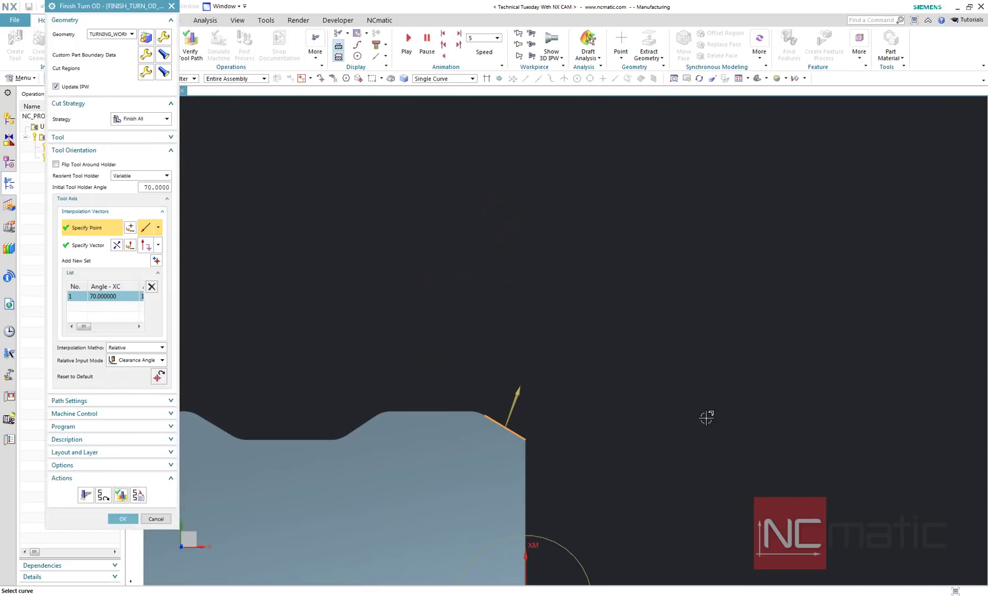
click(120, 495)
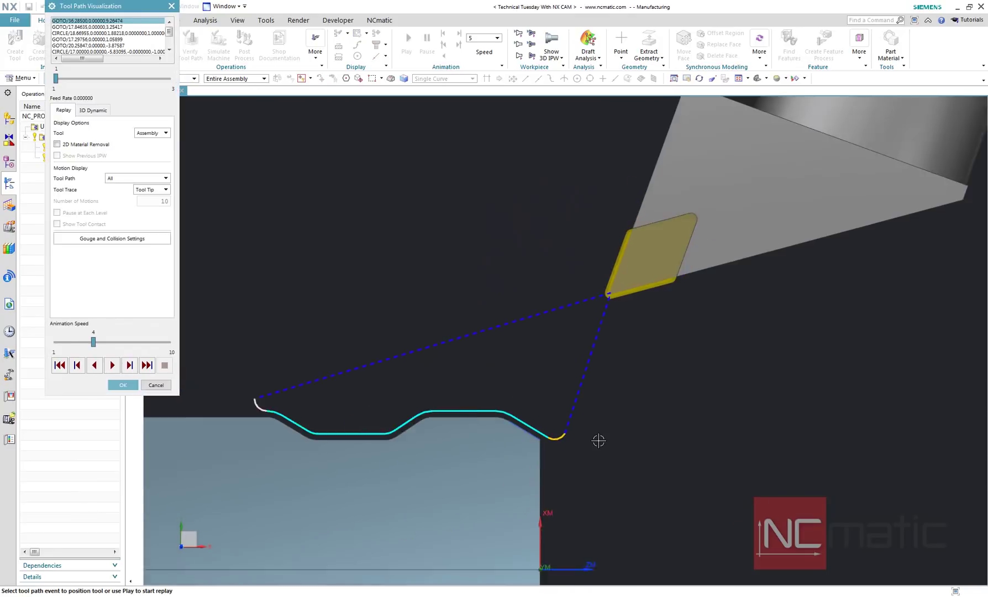